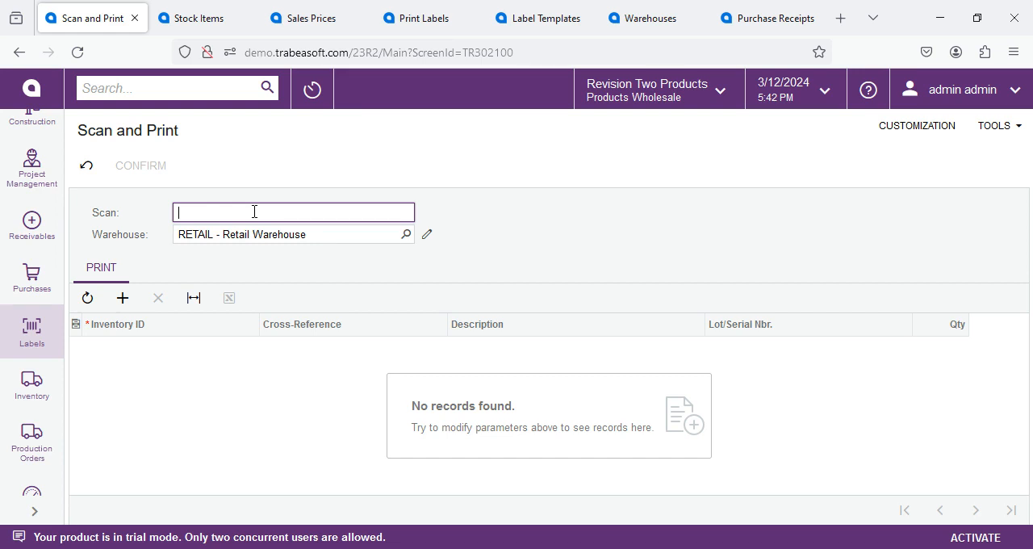
Step: Scan item AACOMPUT01 and barcode 54428 once each, and item AAMACHINE1 twice, into the print list
text(AACOMPUT01)
key(Return)
text(54428)
key(Return)
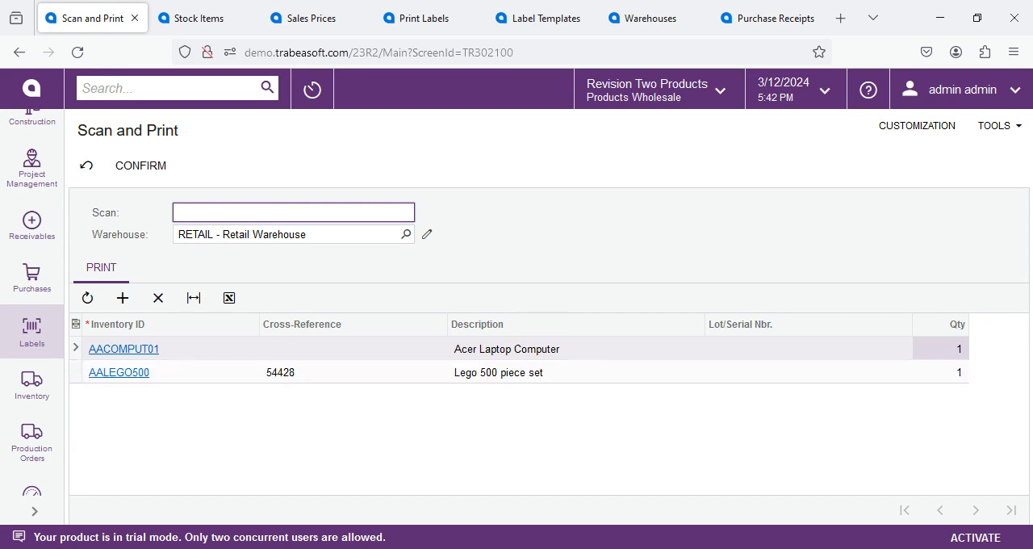
text(AAMACHINE1)
key(Return)
text(AAMACHINE1)
key(Return)
Step: Scan item AAPOWERAID three times and the Poweraid barcode 333B once into the print list
text(AAPOWERAID)
key(Return)
text(AAPOWERAID)
key(Return)
text(AAPOWERAID)
key(Return)
text(333B)
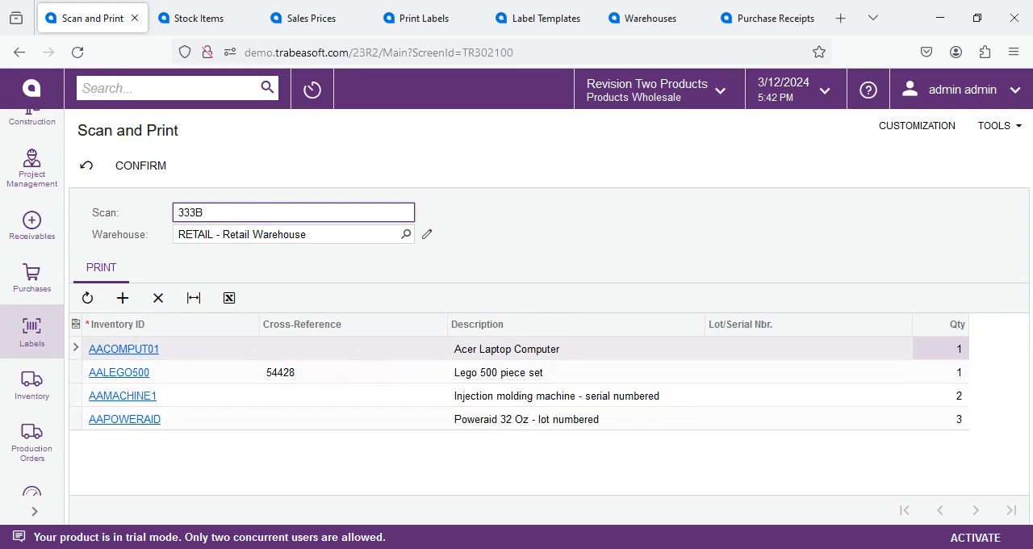
key(Return)
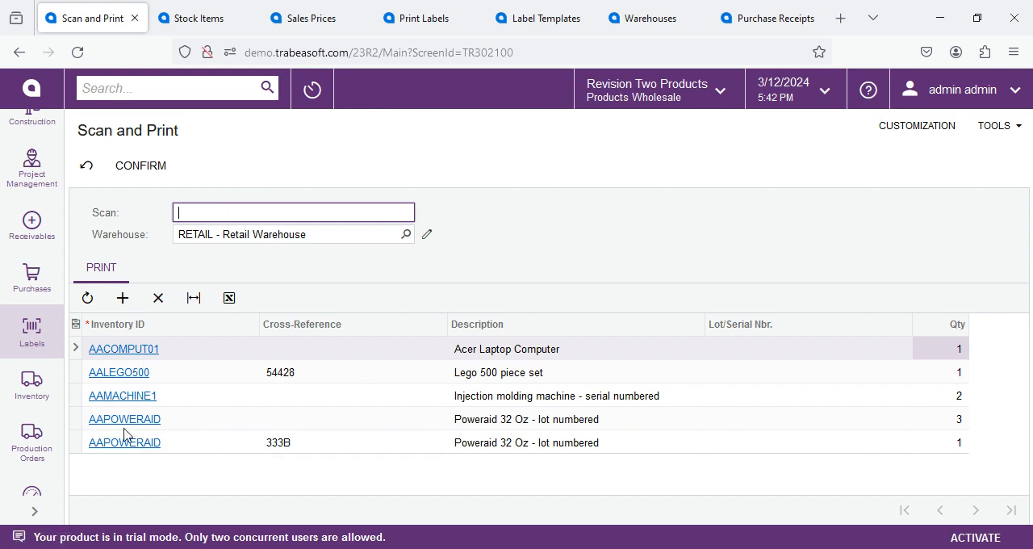
Step: Compare the cross-reference and quantity of the two AAPOWERAID lines in the scanned list
click(312, 450)
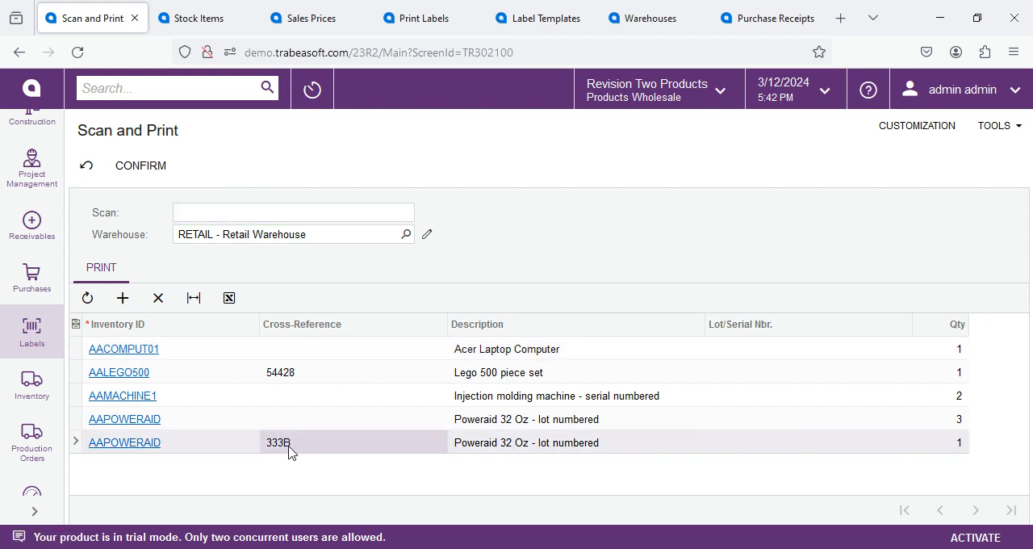
click(191, 426)
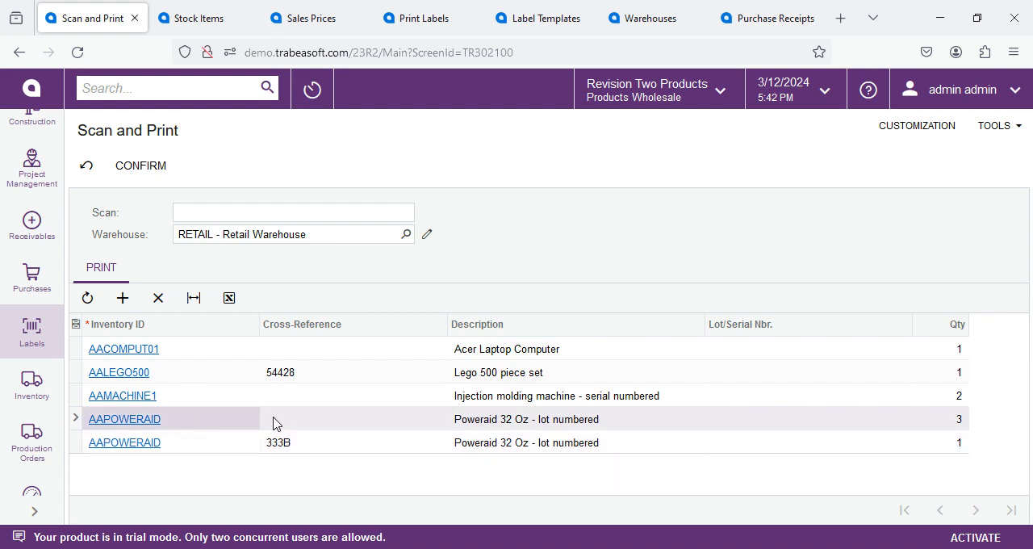
click(344, 428)
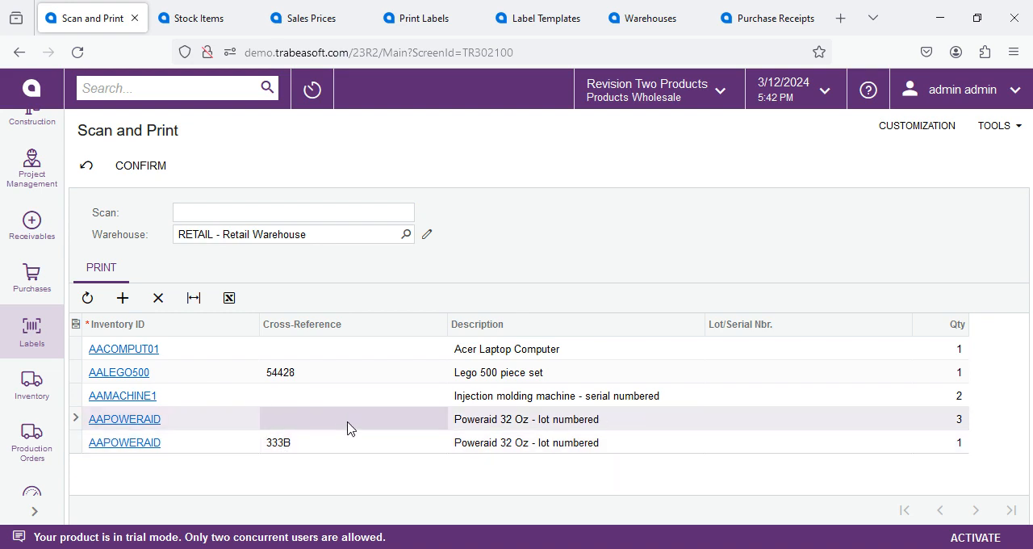
click(959, 420)
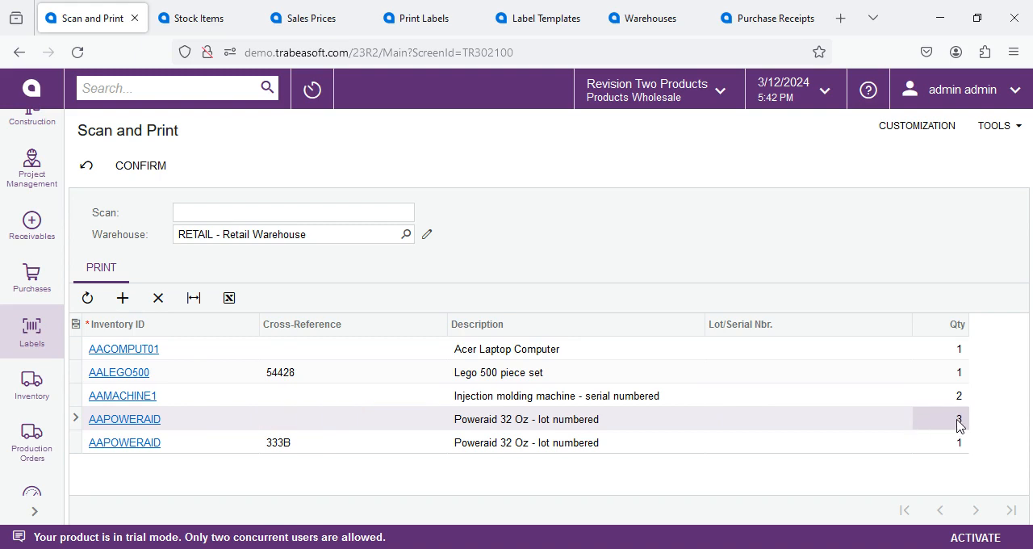
click(273, 443)
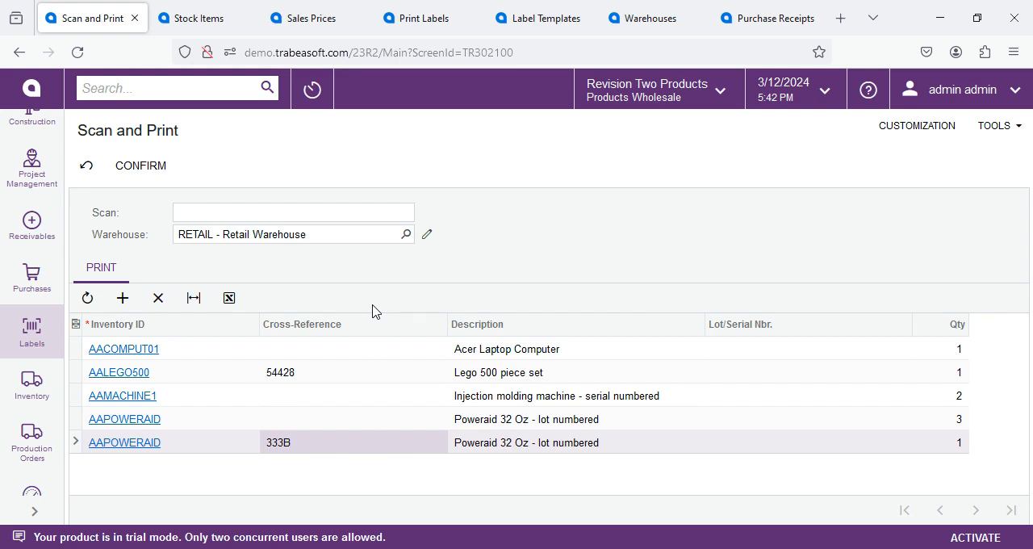
Step: Assign lot number LREX15026 to the AAPOWERAID line with cross-reference 333B
click(815, 444)
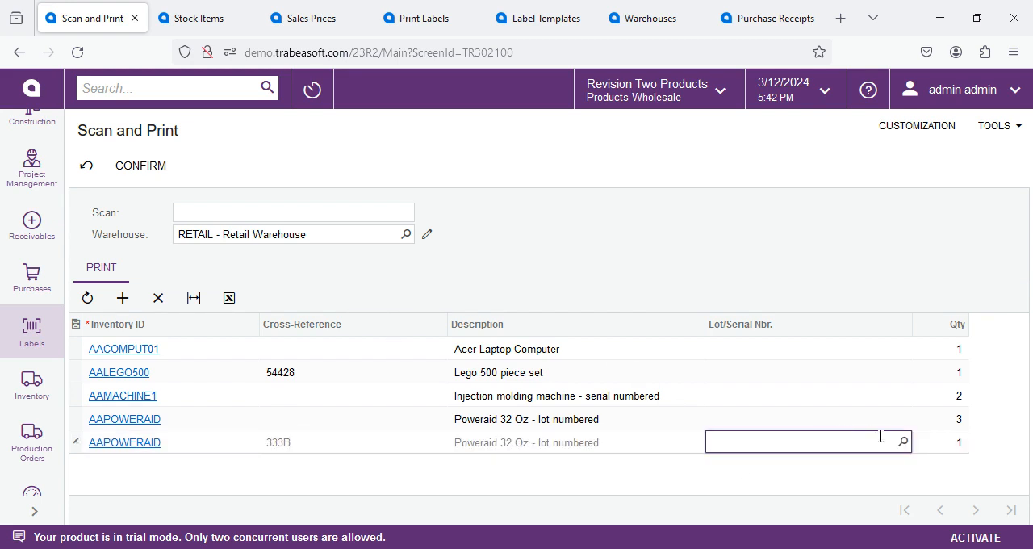
click(904, 444)
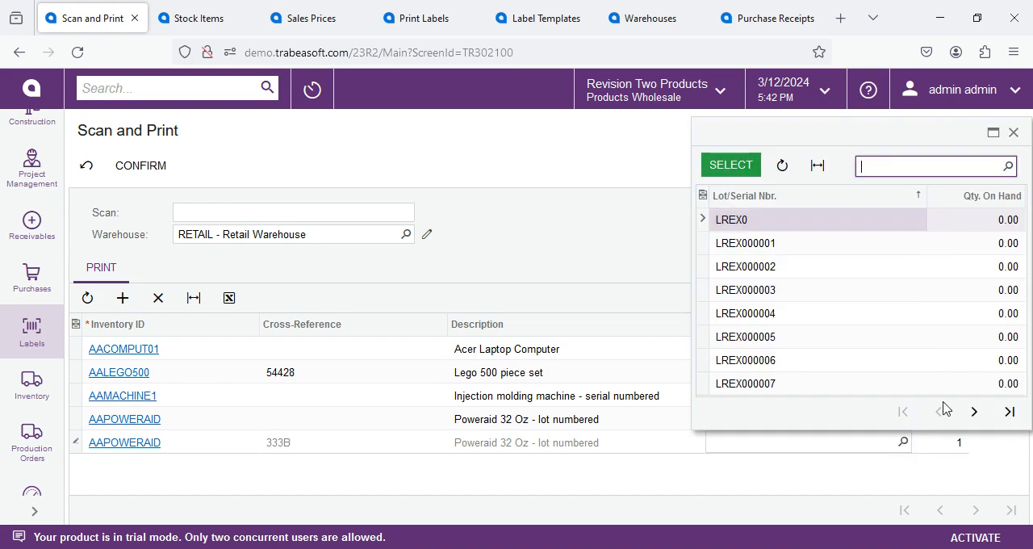
click(1009, 411)
double_click(743, 336)
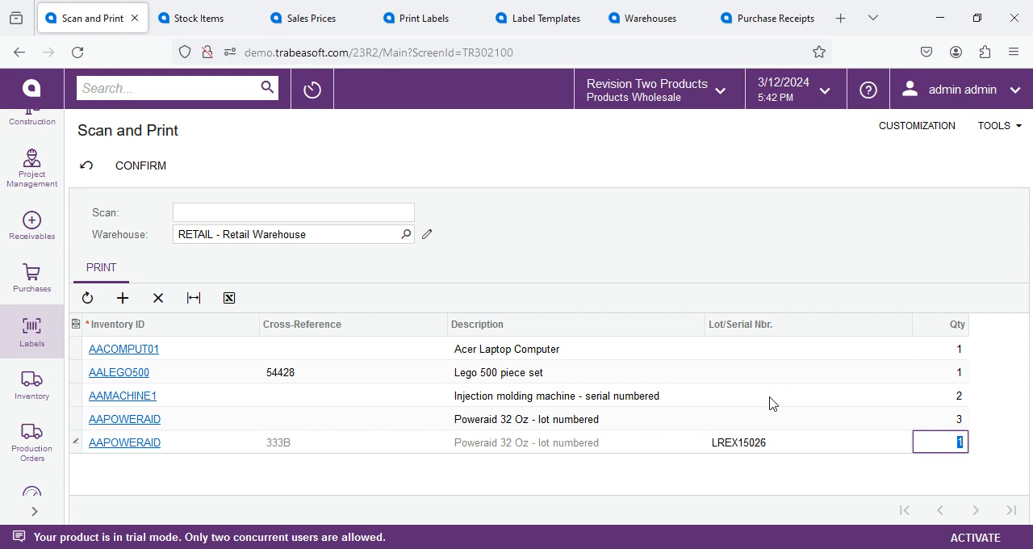
Step: Assign serial number SRF000005 to the AAMACHINE1 line and confirm the scanned list
click(773, 397)
click(918, 395)
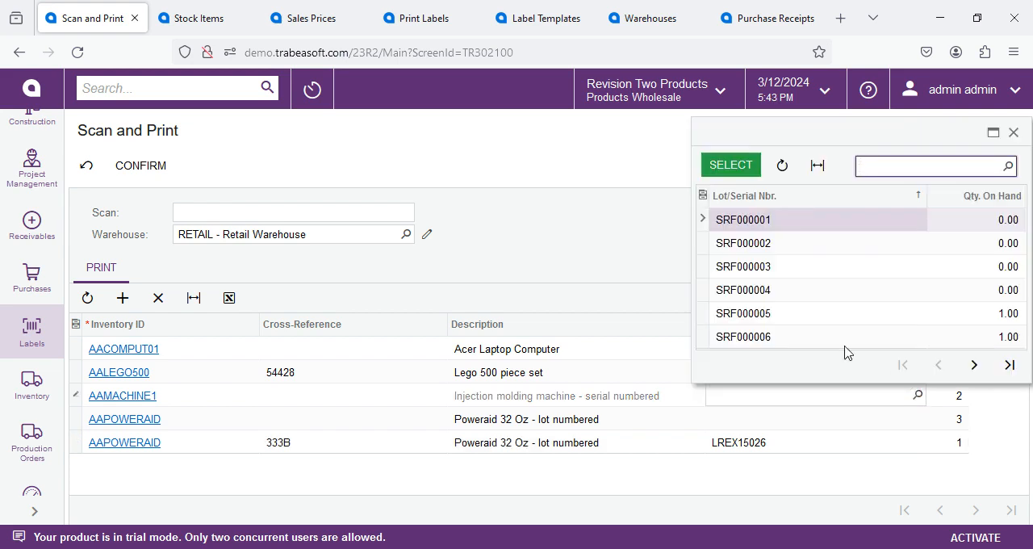
click(765, 314)
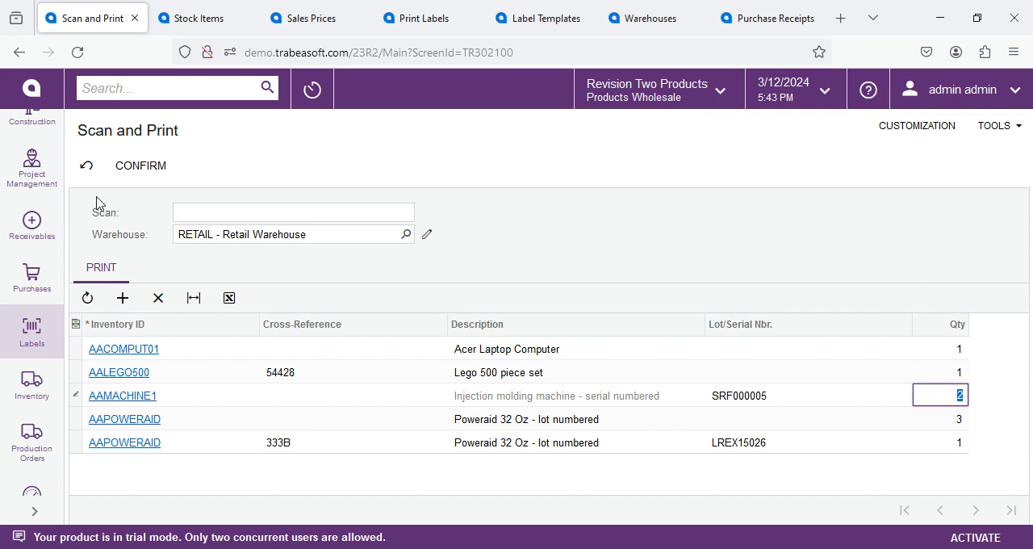
click(137, 168)
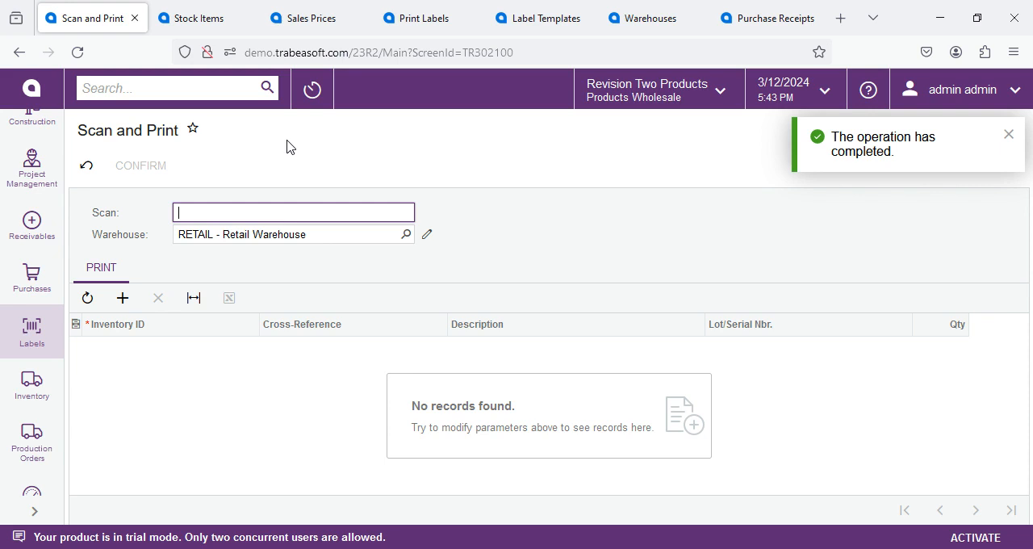
Step: Check the AAPOWERAID barcode cross-references in Stock Items and its BOX10 price in Sales Prices
click(190, 21)
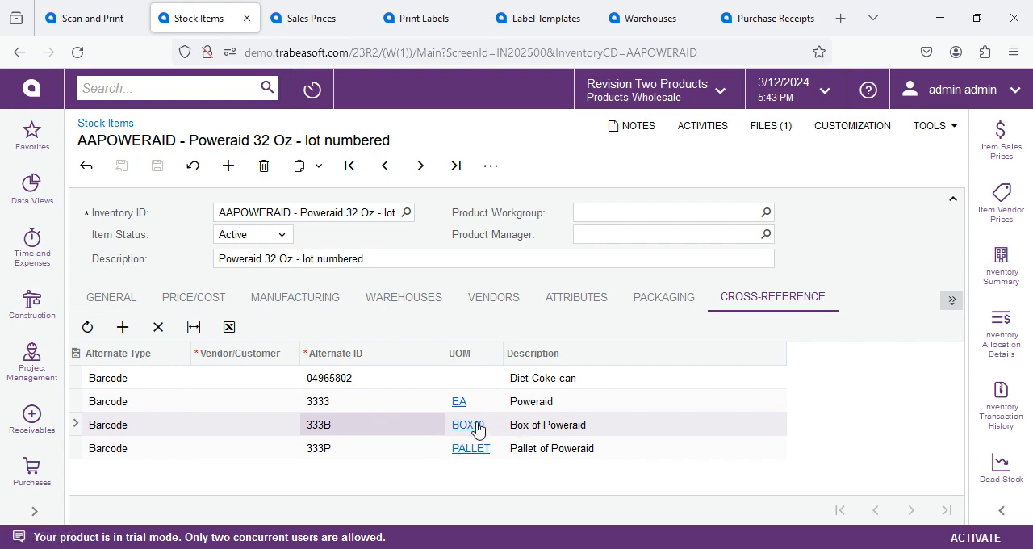
click(321, 19)
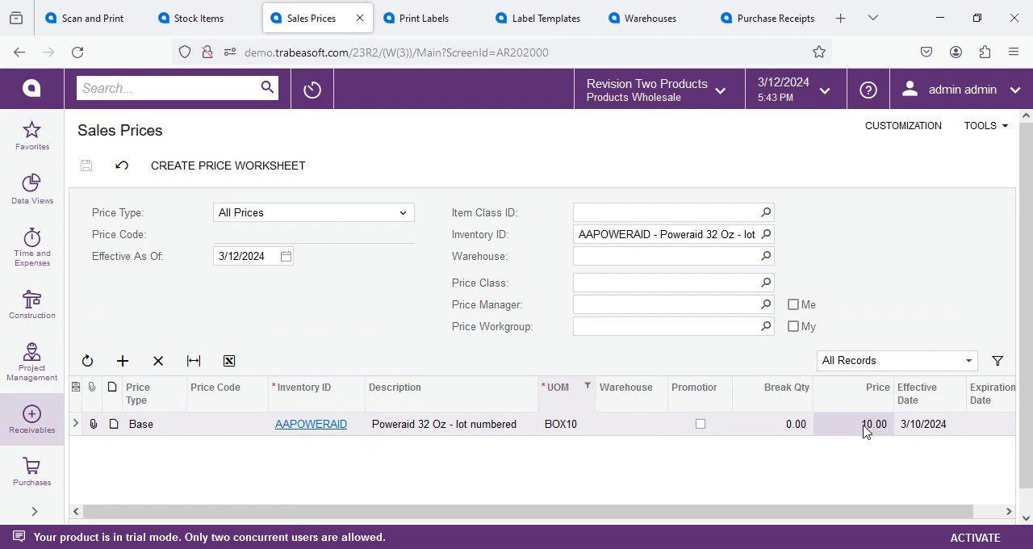
Step: Go to Print Labels, view the scheduling options, and choose the Scan And Print label template
click(435, 29)
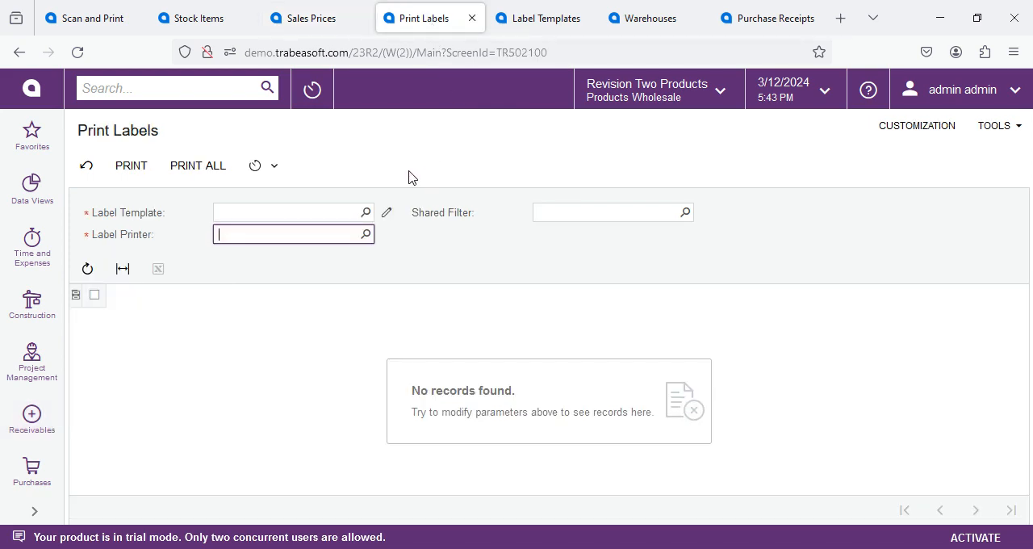
click(271, 169)
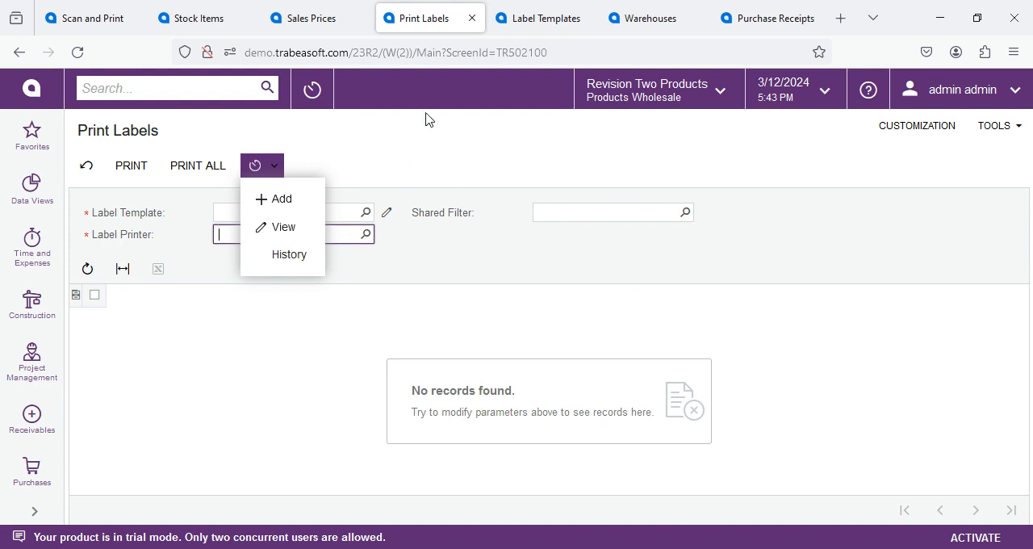
click(379, 163)
click(366, 213)
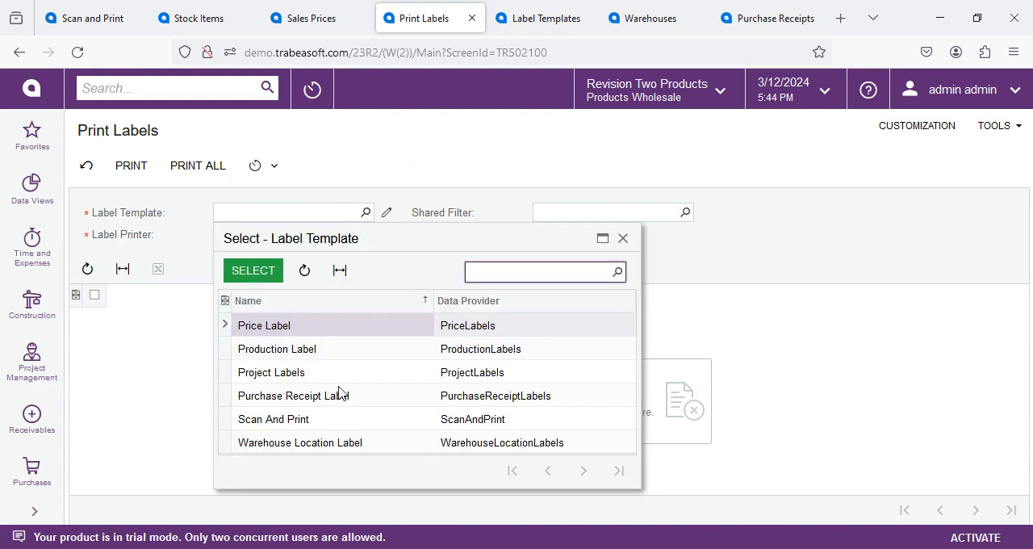
click(282, 422)
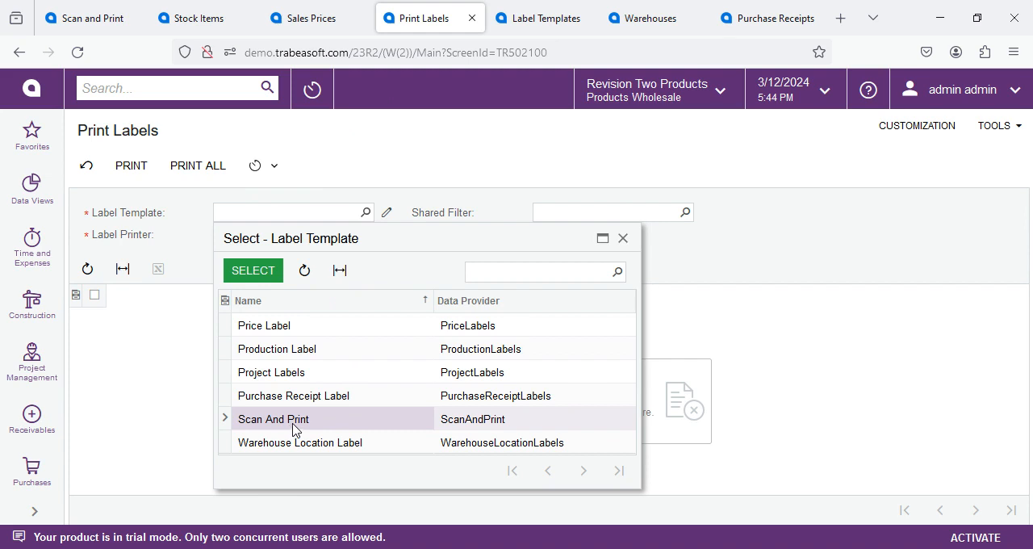
double_click(272, 428)
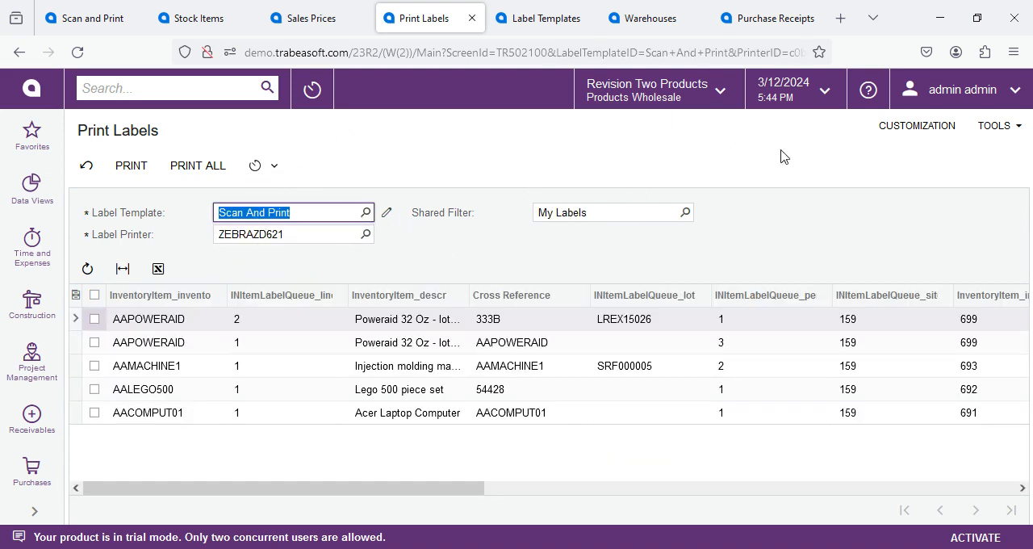
Step: Review the ZEBRAZD621 printer and My Labels shared filter, and print all the queued labels
click(274, 236)
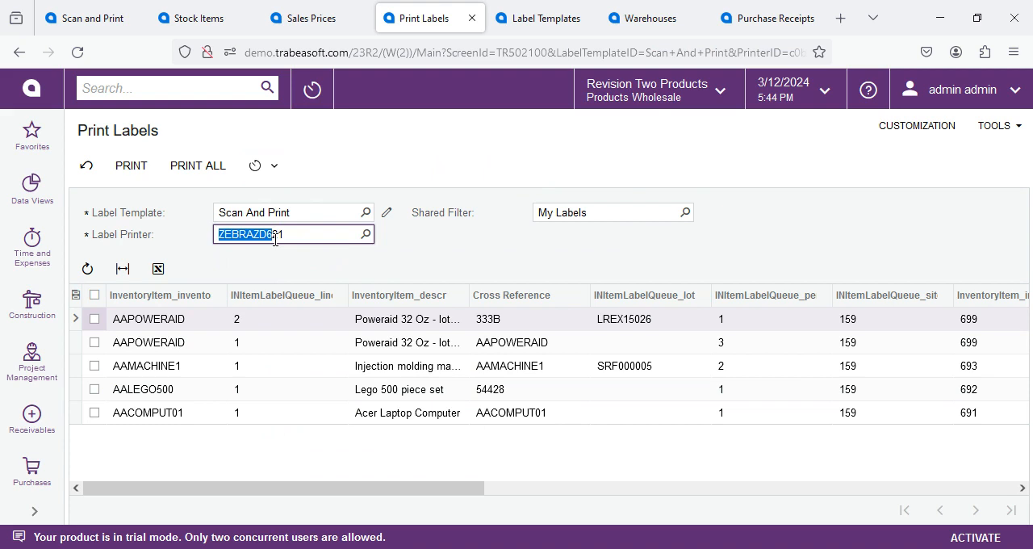
click(632, 212)
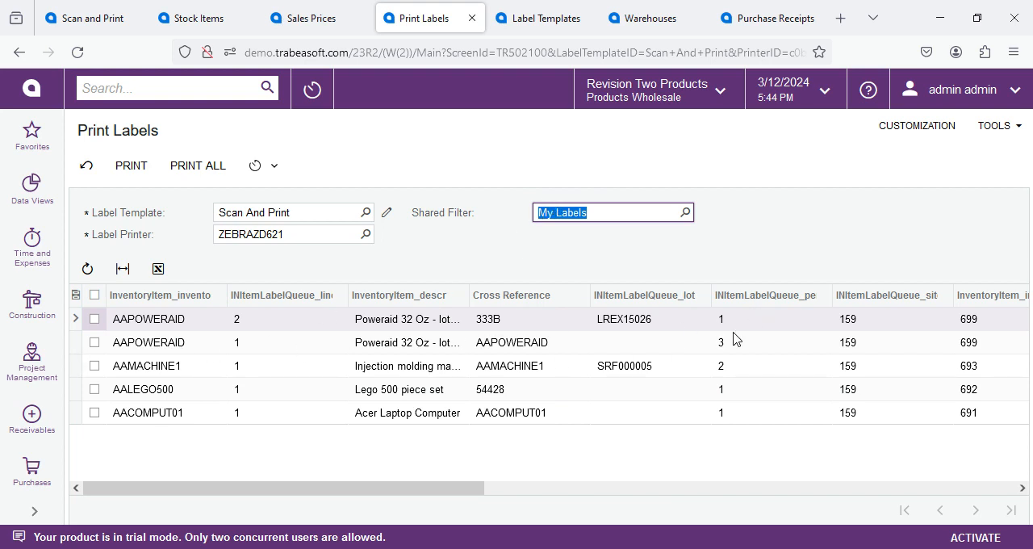
click(190, 174)
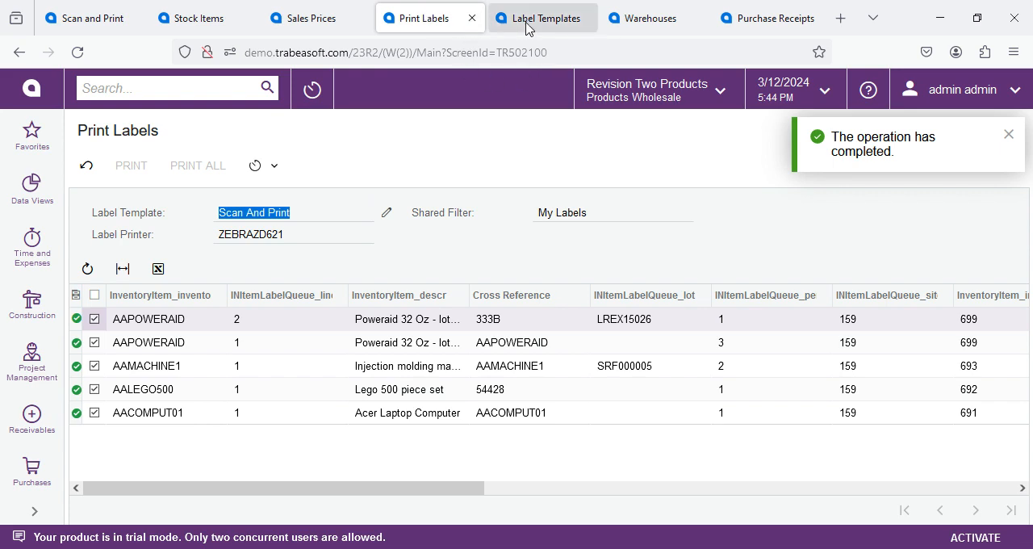
Step: Examine the Scan And Print label template's ZPL code, its InventoryItem_inventoryCD placeholder and its data provider
click(565, 18)
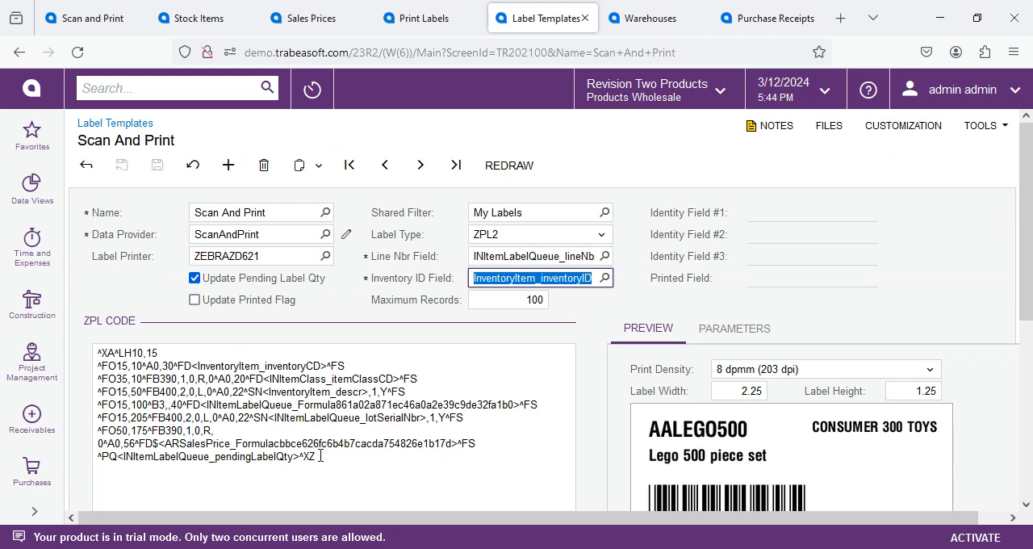
click(194, 366)
click(193, 365)
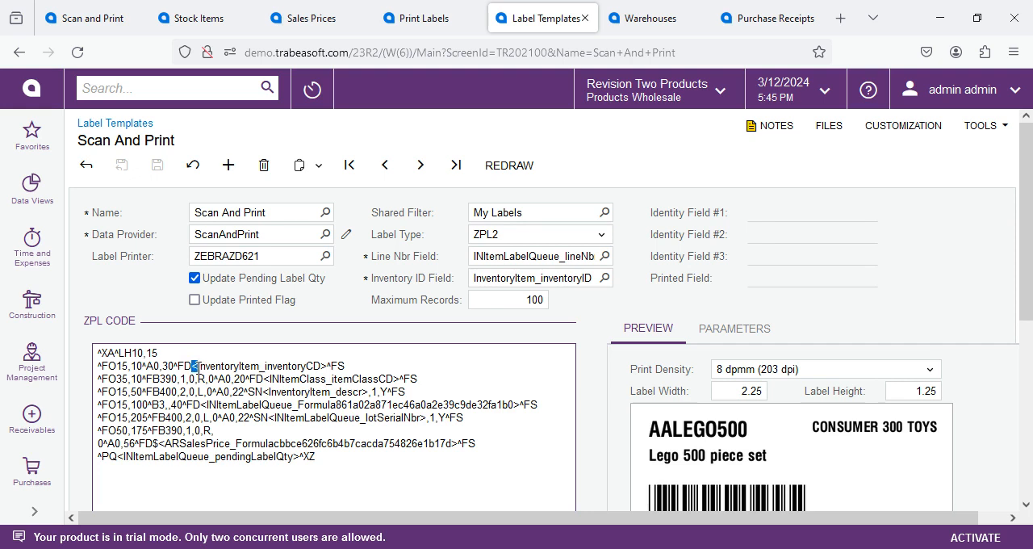
click(328, 367)
drag(328, 366, 320, 367)
click(237, 233)
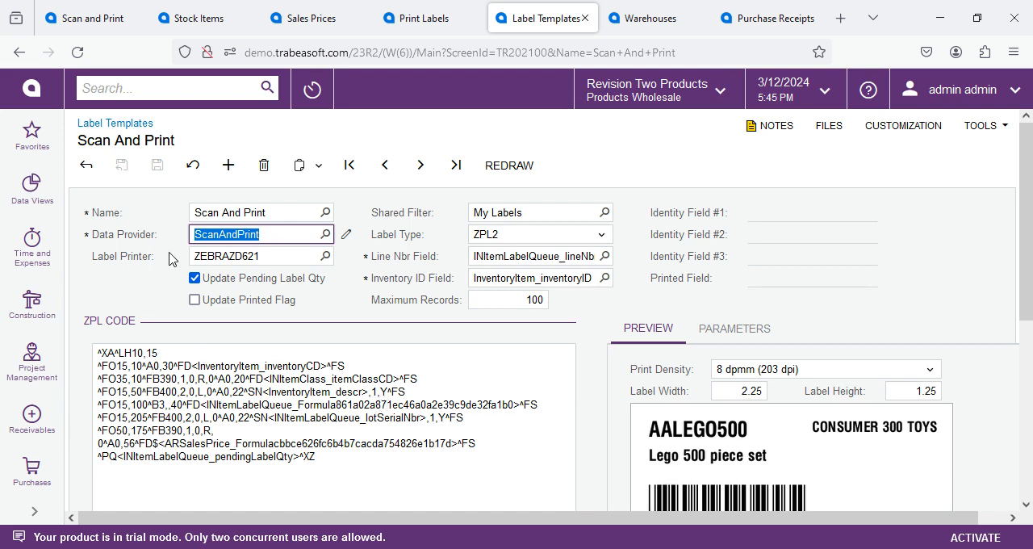
drag(287, 235, 189, 220)
click(301, 373)
key(ctrl+a)
click(301, 376)
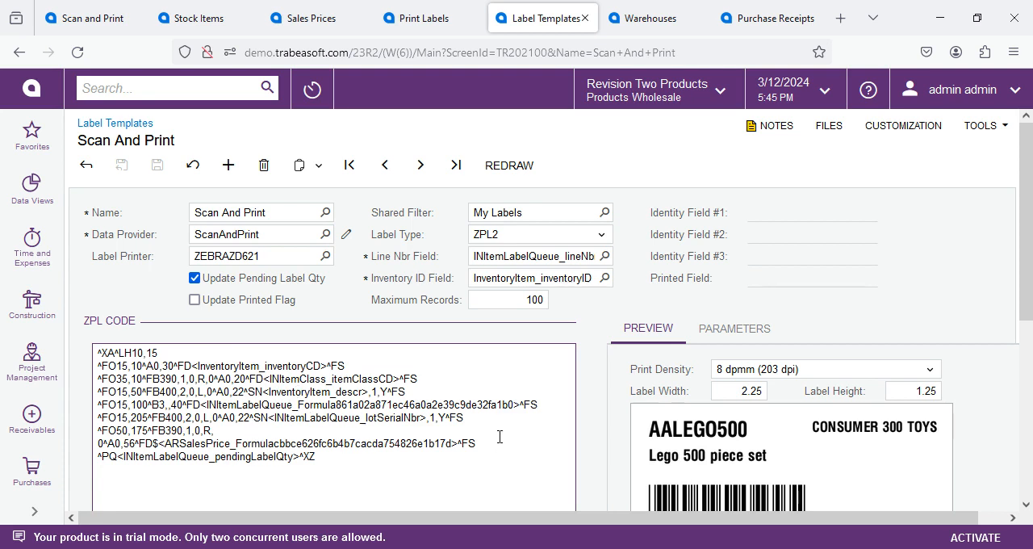
Step: Compare the template's parameter fields and their preview values with the label preview
click(734, 328)
scroll(678, 346, down, 4)
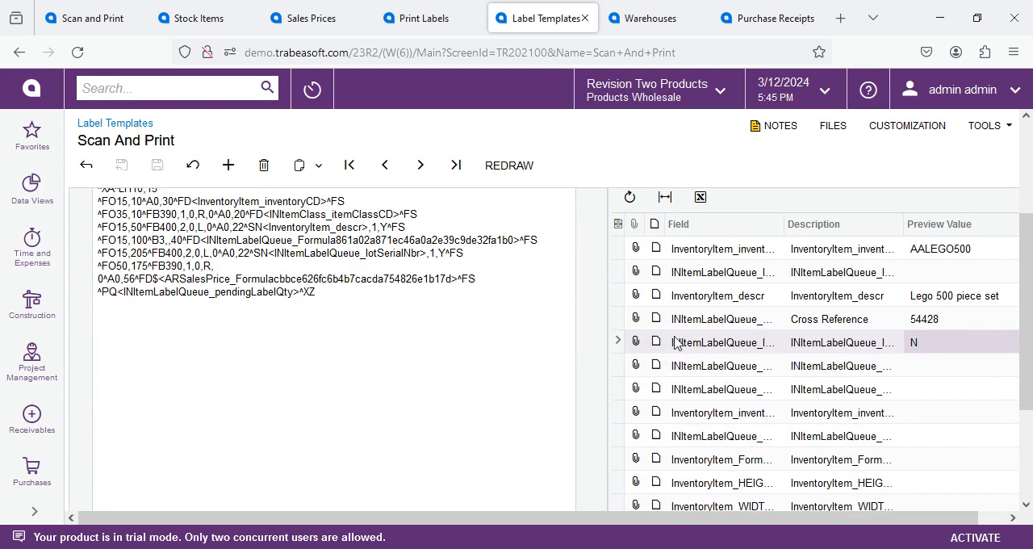
click(715, 345)
click(703, 371)
scroll(703, 356, up, 2)
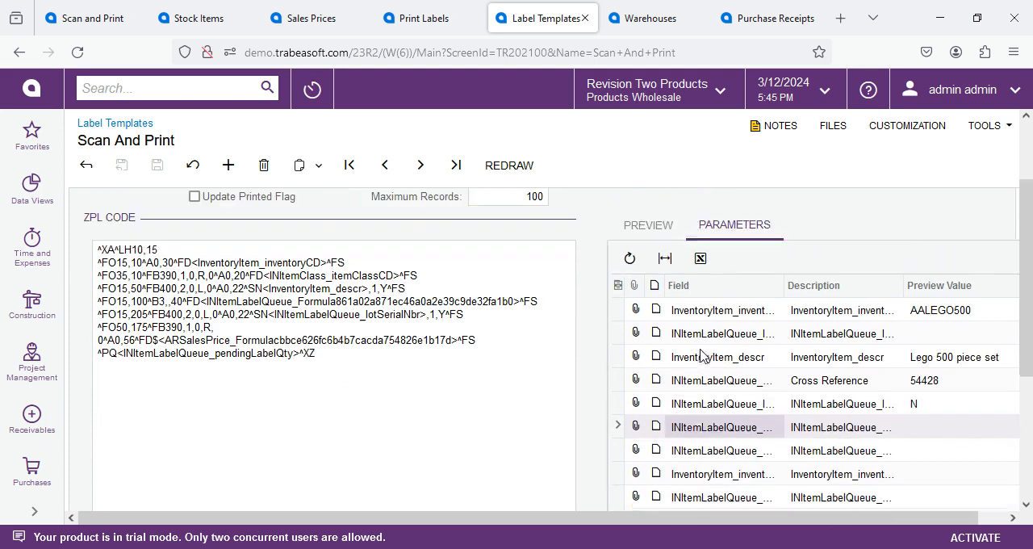
click(638, 247)
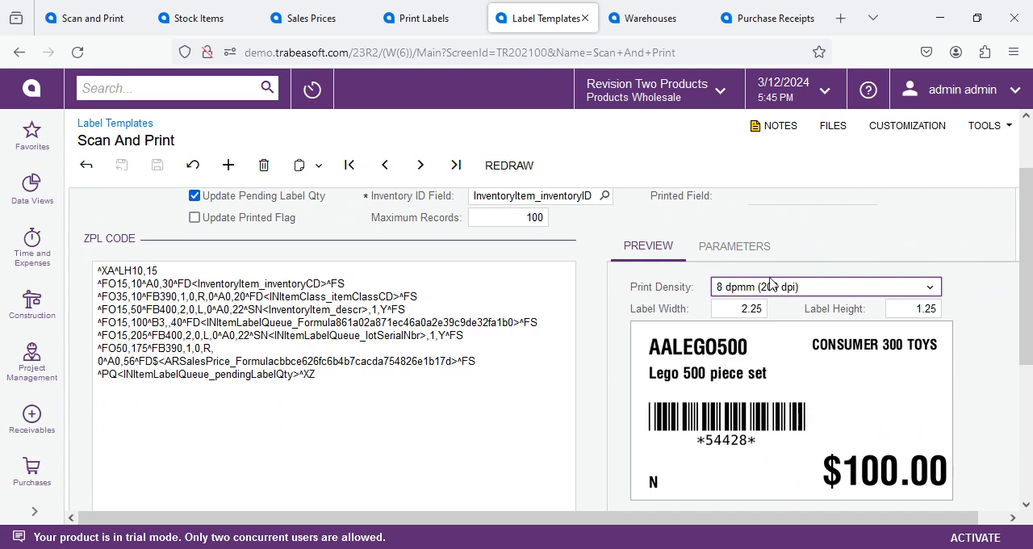
click(752, 247)
click(970, 338)
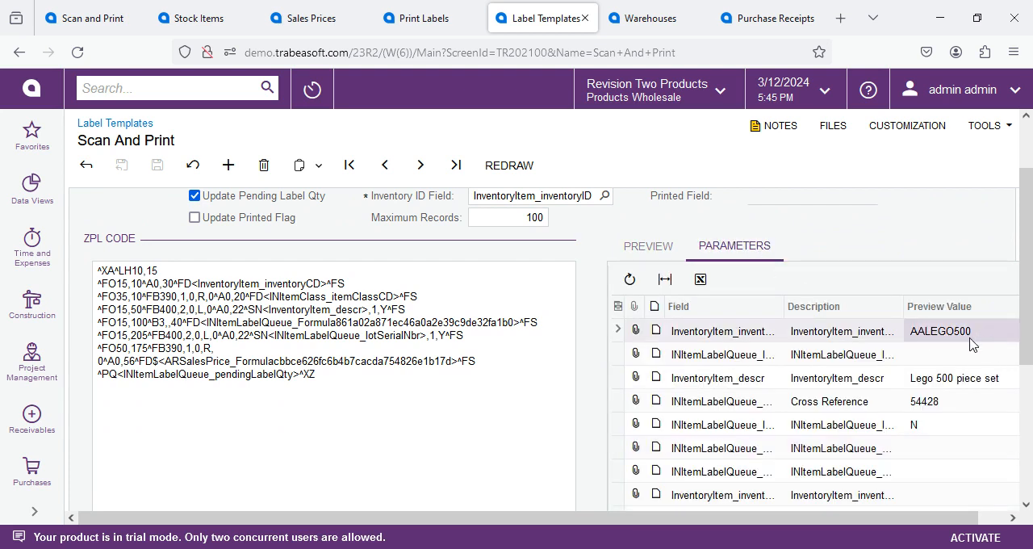
click(954, 372)
click(953, 404)
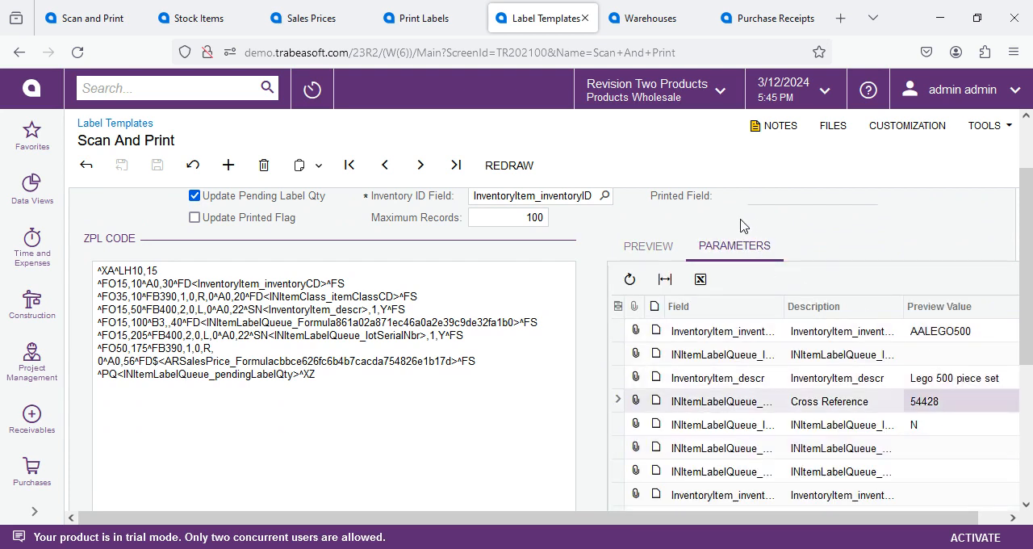
click(649, 246)
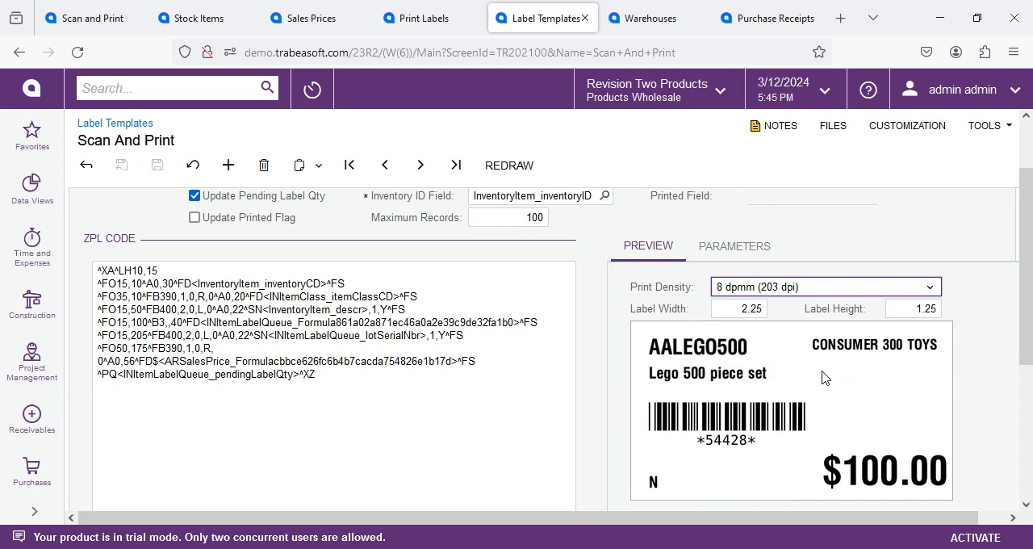
click(696, 246)
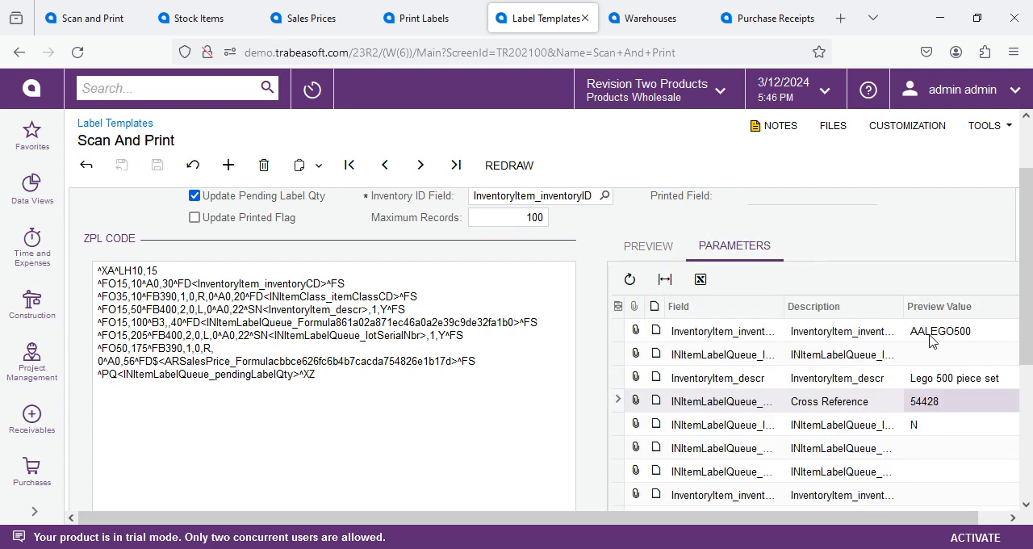
Step: Compare the inventory ID parameter with the item name shown in the Scan And Print label preview
click(692, 334)
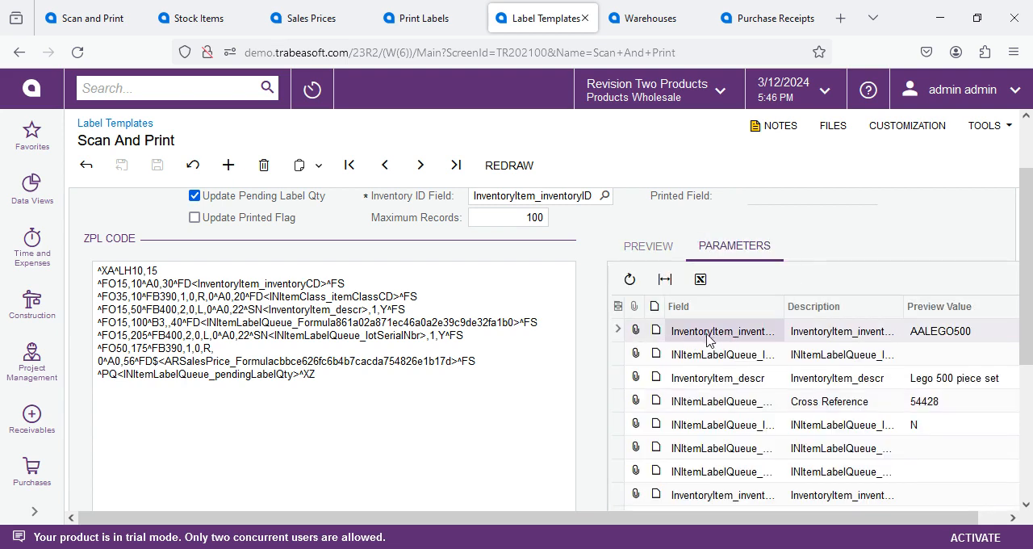
click(637, 246)
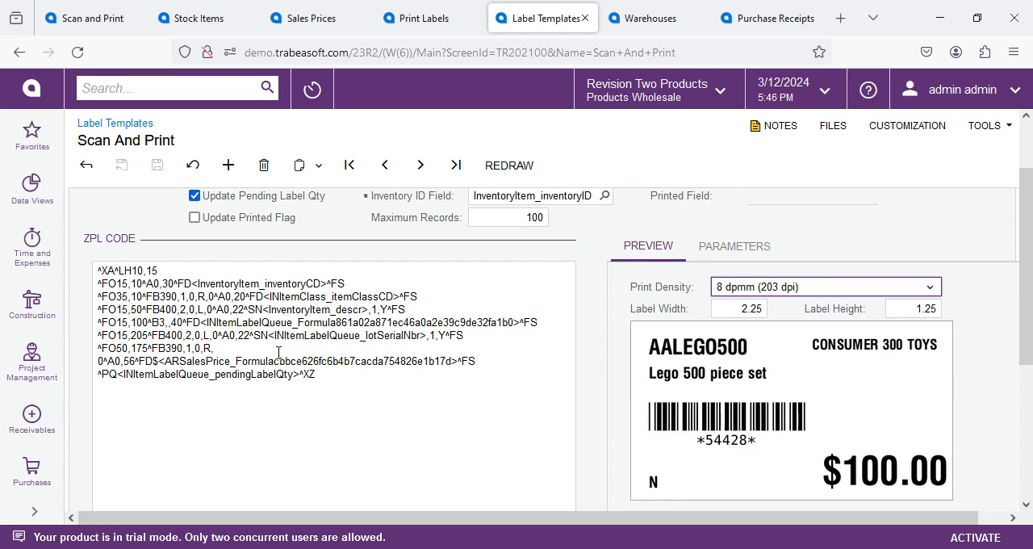
scroll(457, 389, up, 2)
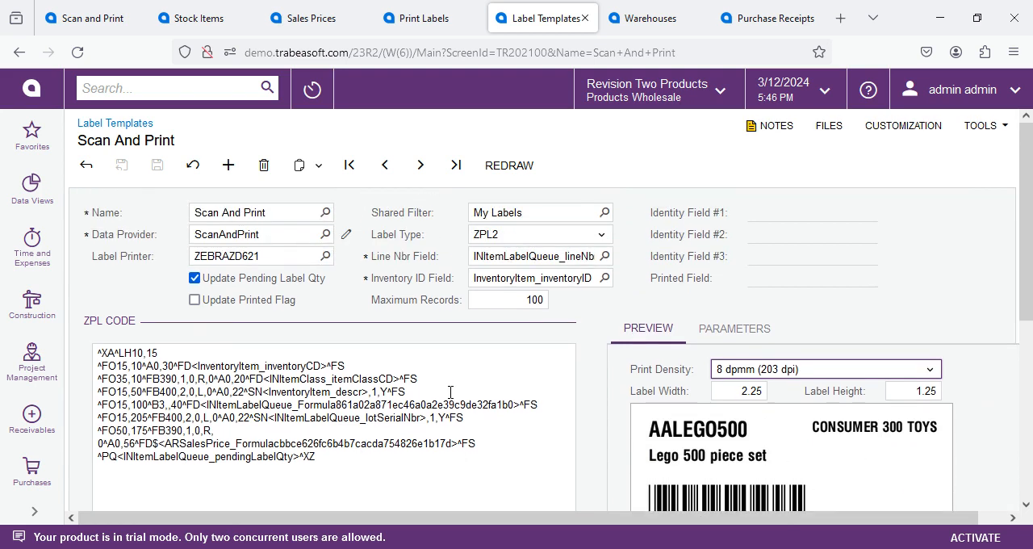
Step: Examine the Scan And Print template's label printer, shared filter, label type options, line number and inventory ID fields, and maximum records
click(263, 255)
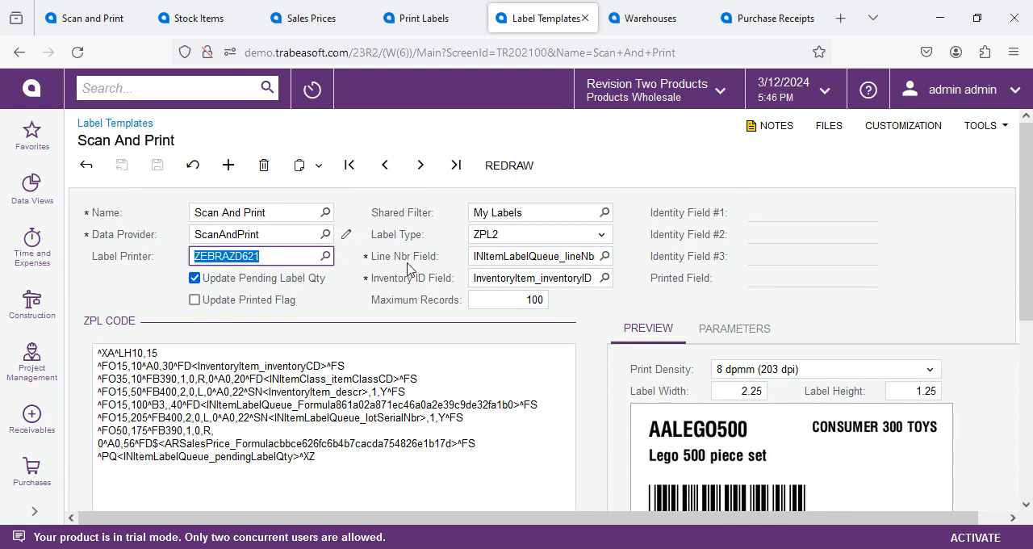
click(553, 215)
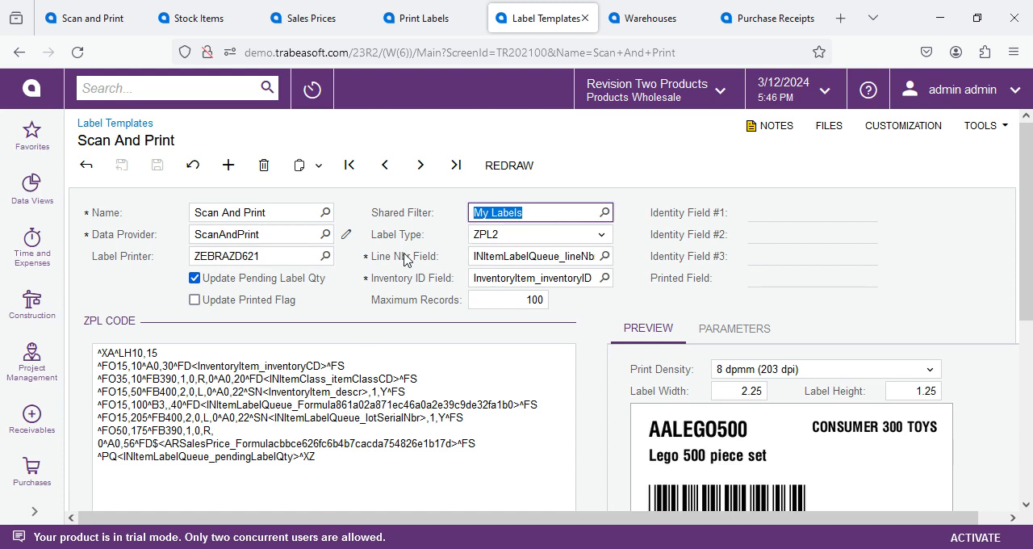
click(509, 239)
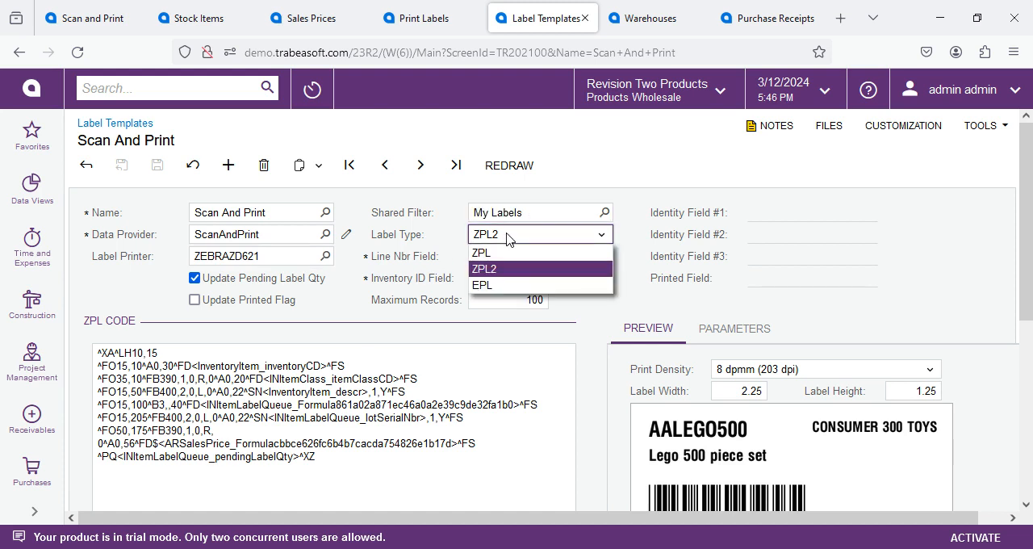
click(419, 236)
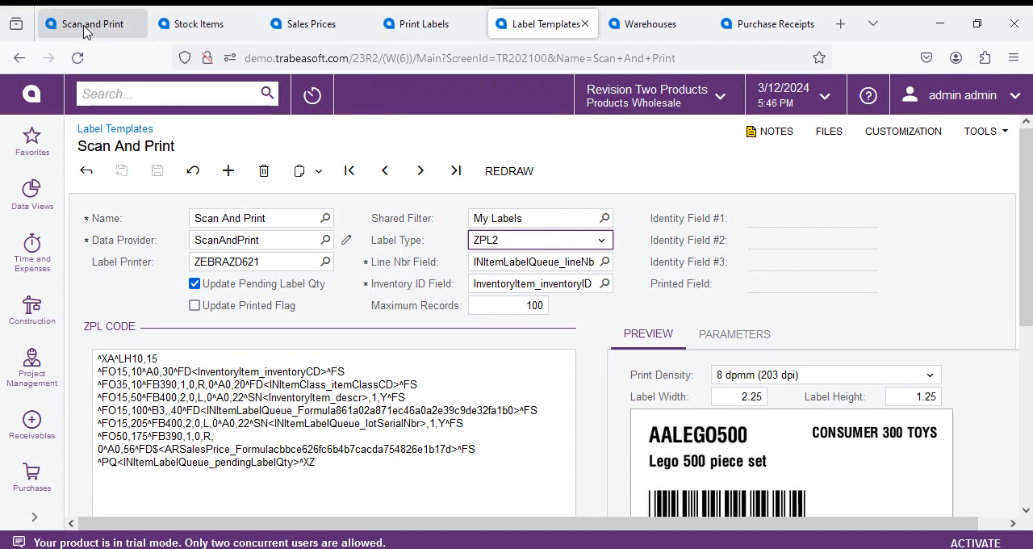
click(552, 255)
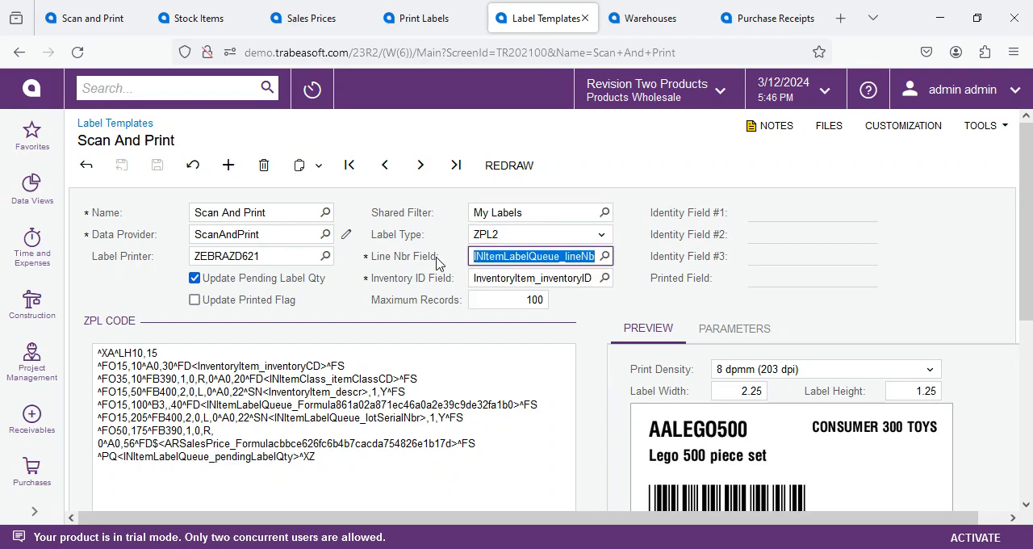
key(Tab)
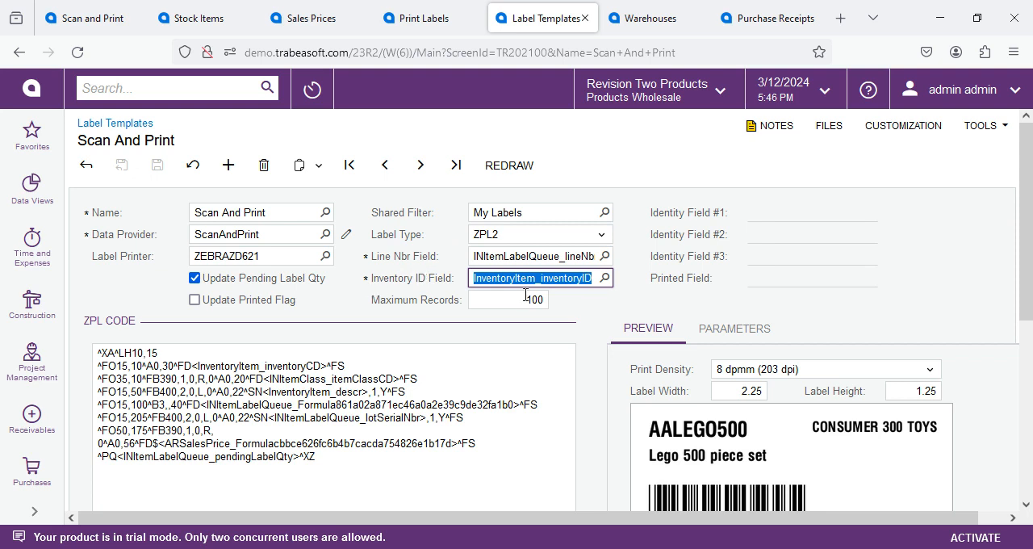
key(Tab)
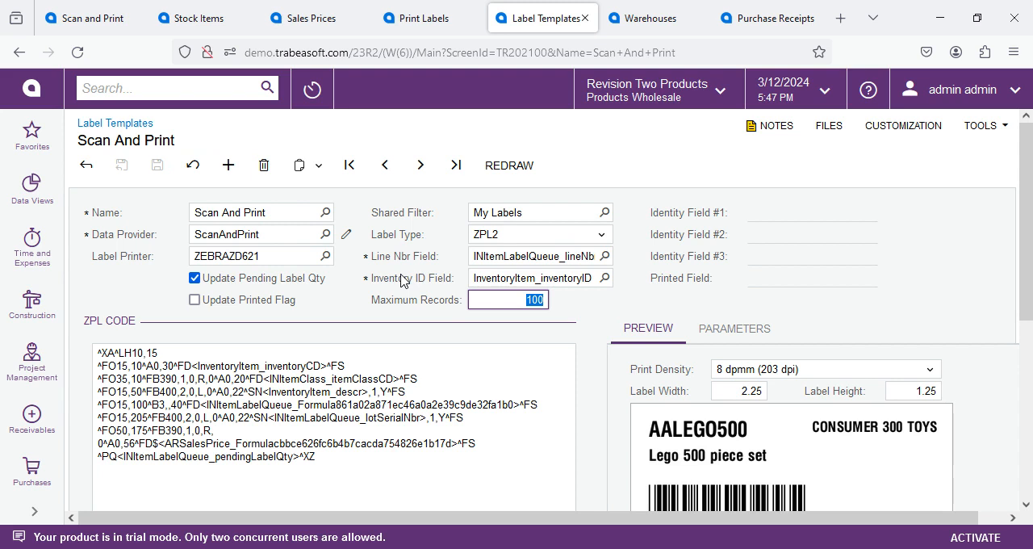
Step: In the WHOLESALE warehouse's location table, examine the orientation options for locations R1S1BA and R1S2BA
click(647, 25)
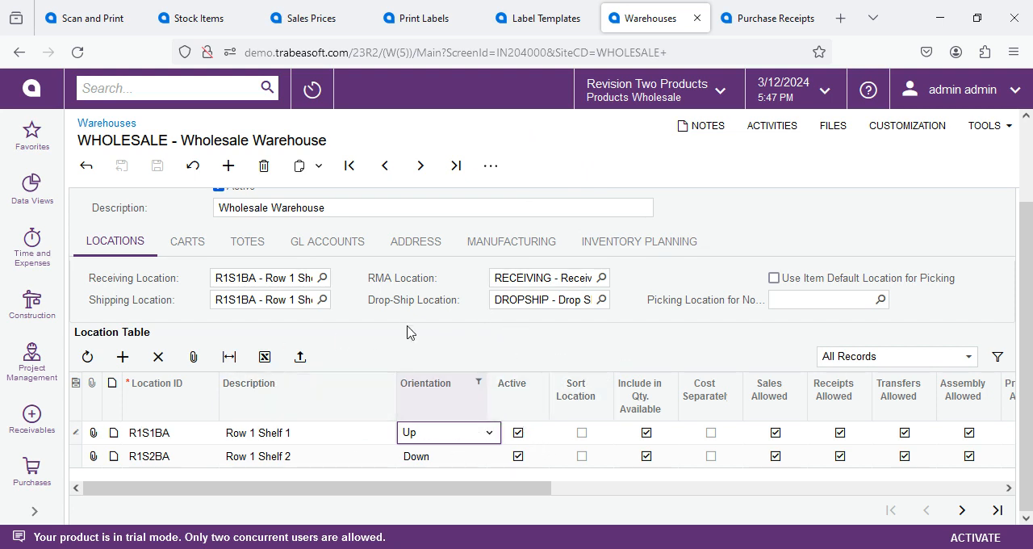
click(417, 441)
click(418, 440)
click(433, 436)
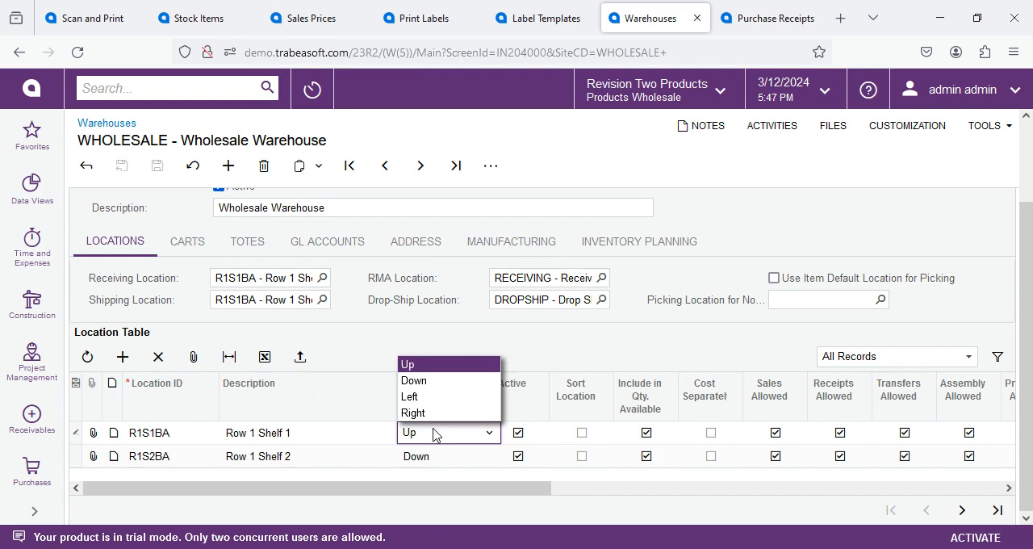
click(434, 436)
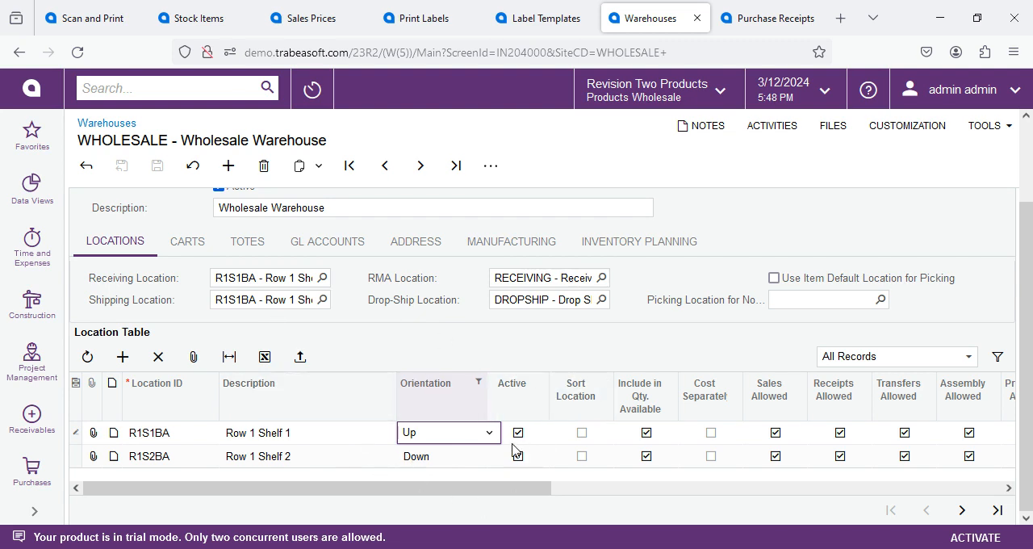
click(435, 456)
click(435, 456)
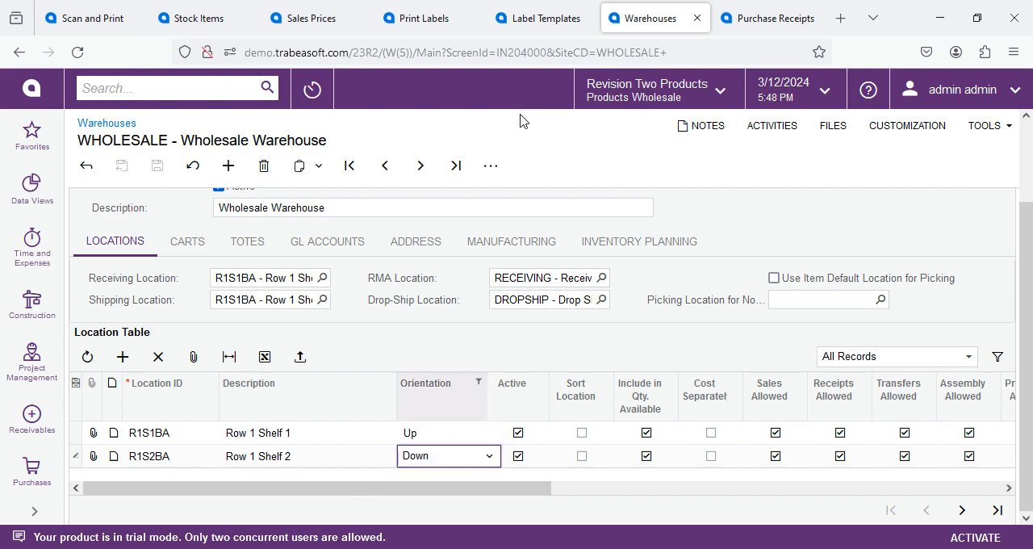
Step: Reload Print Labels, choose the Warehouse Location Label template, and print all the location labels
click(412, 24)
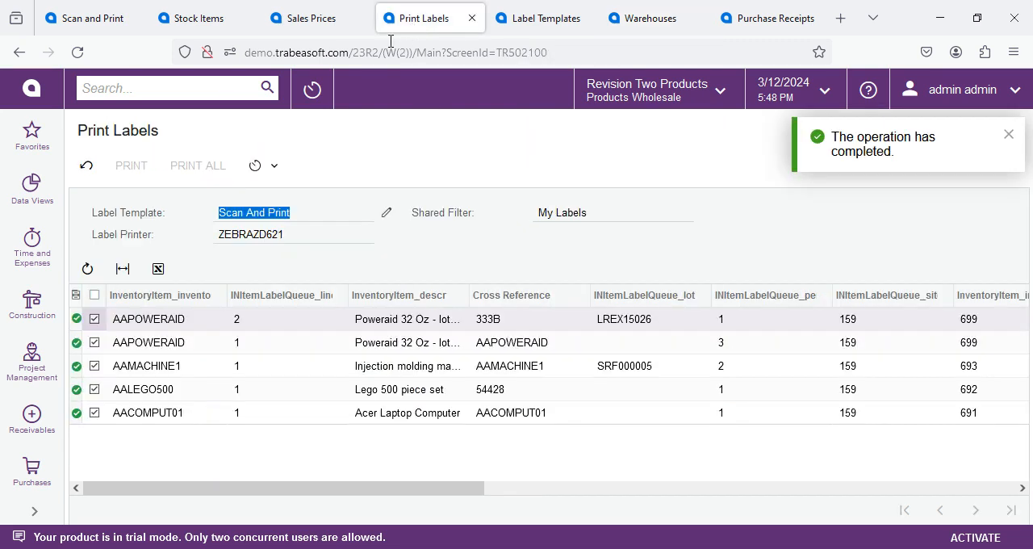
click(78, 51)
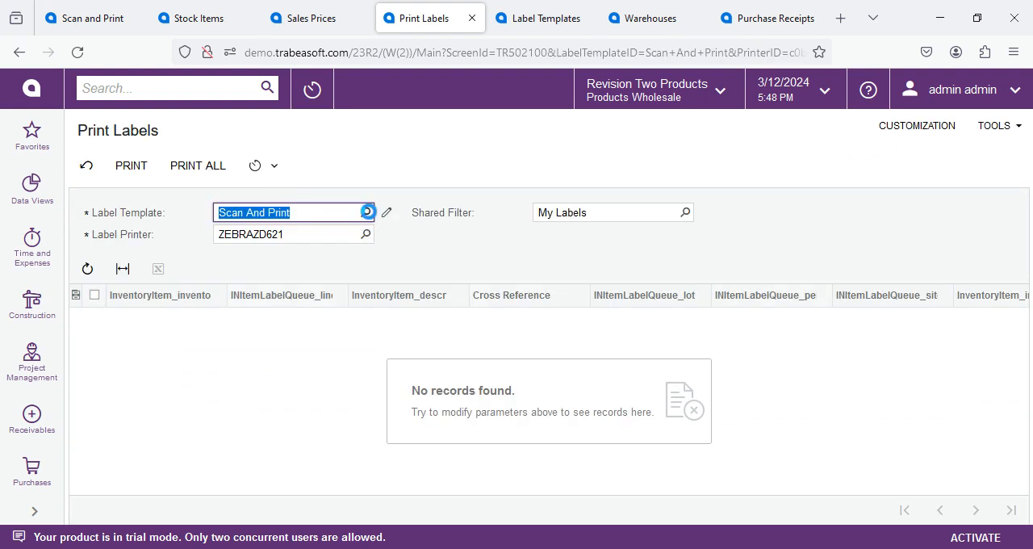
click(366, 212)
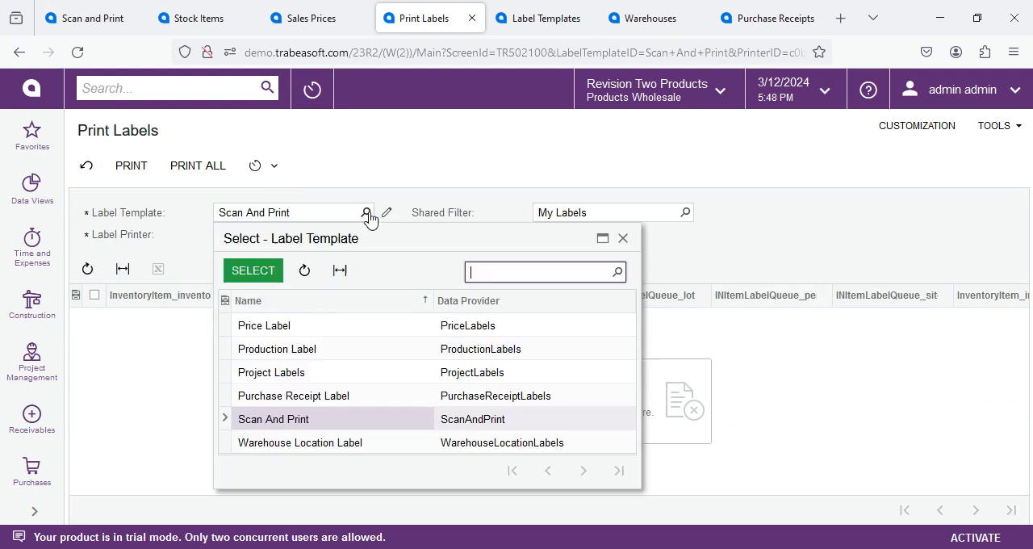
double_click(274, 446)
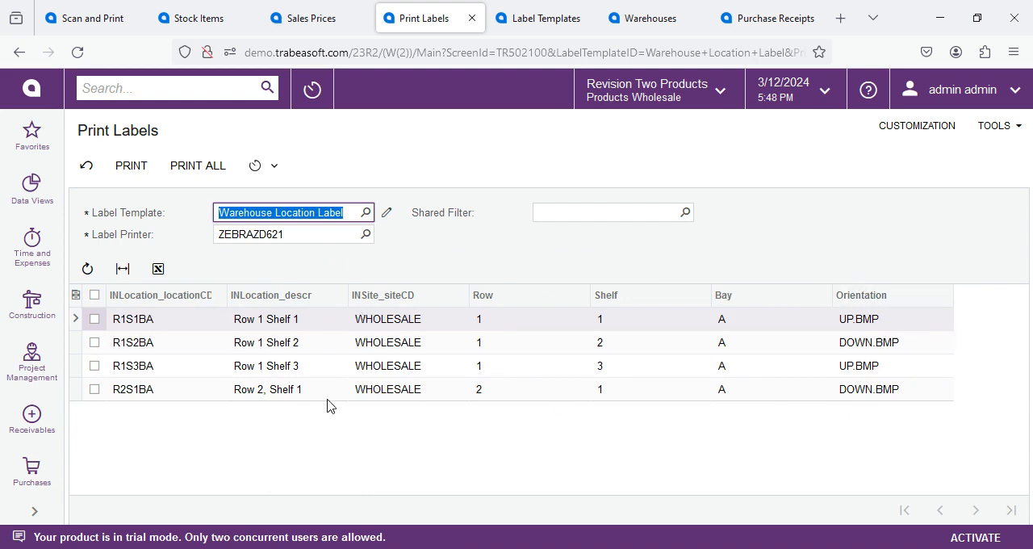
click(191, 169)
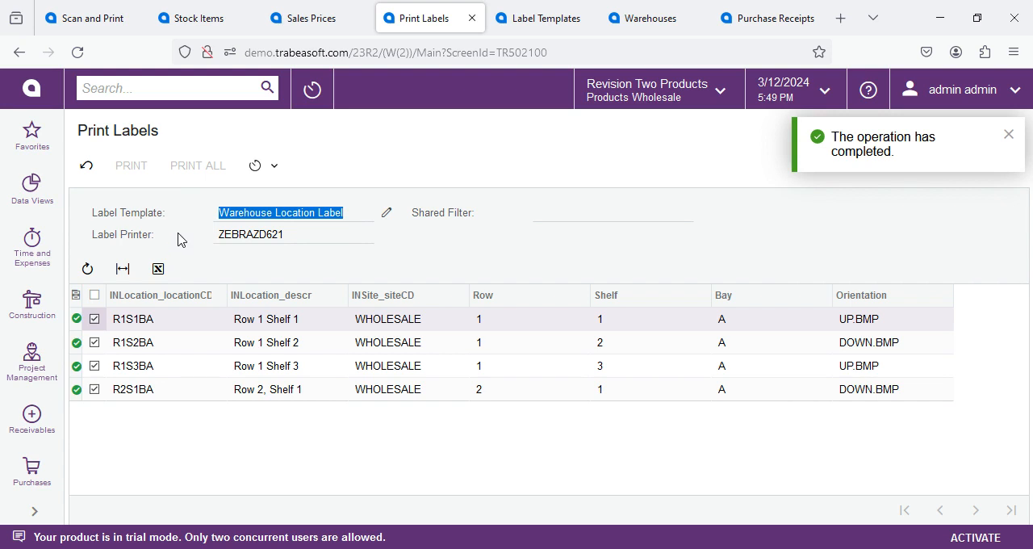
Step: Request label printing for the released Goto Vendor Inc purchase receipt
click(767, 18)
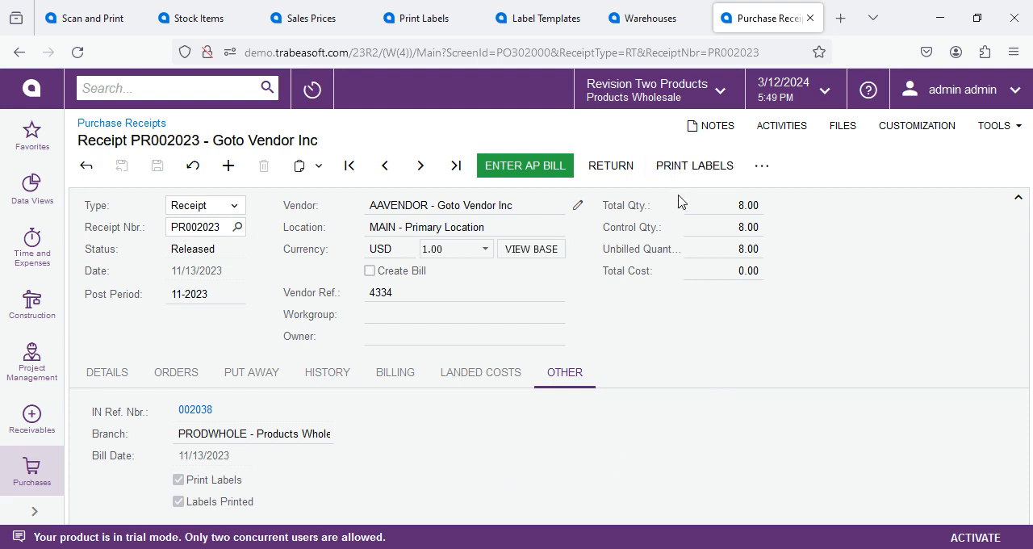
click(687, 169)
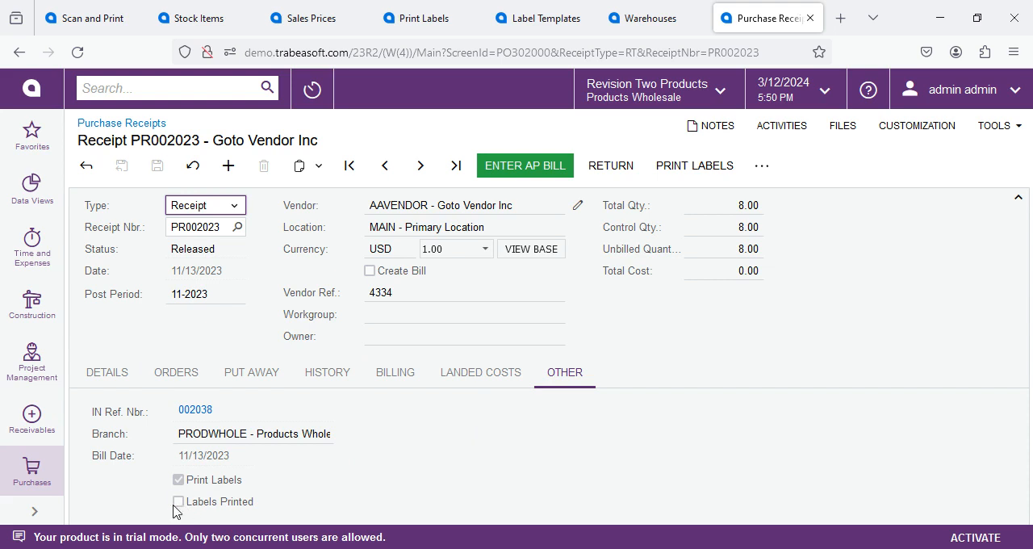
Step: Go to the Purchase Receipt Label template and examine its three identity fields
click(530, 20)
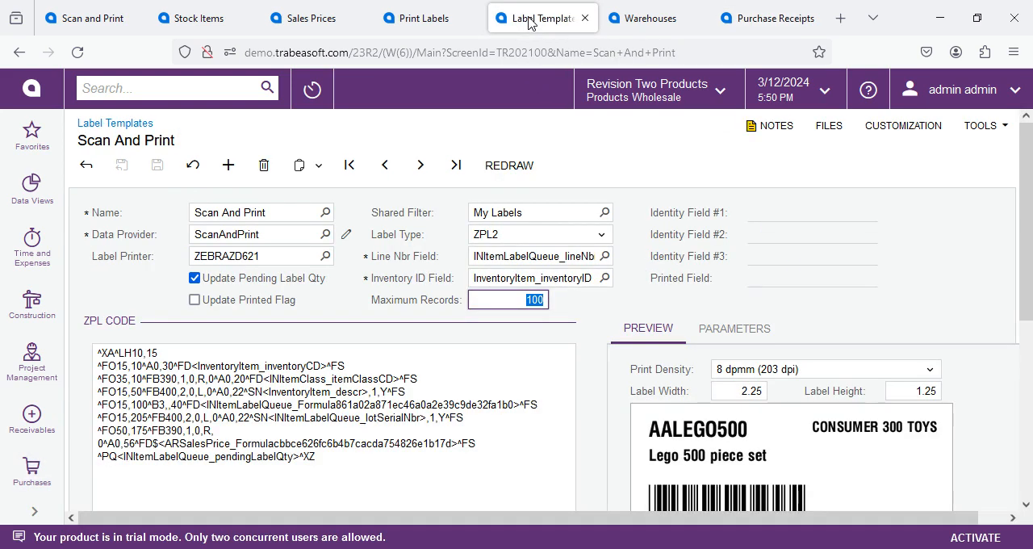
click(384, 165)
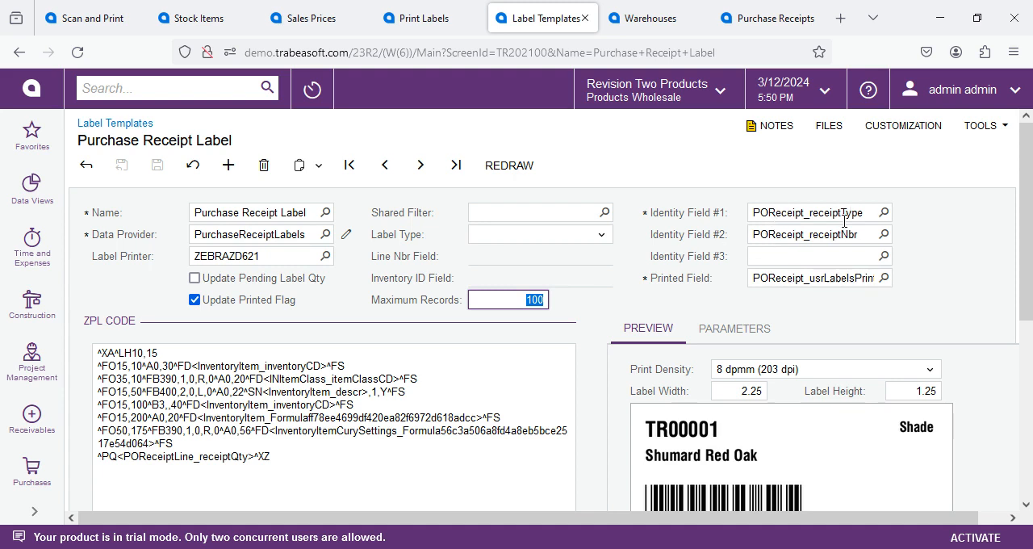
click(807, 213)
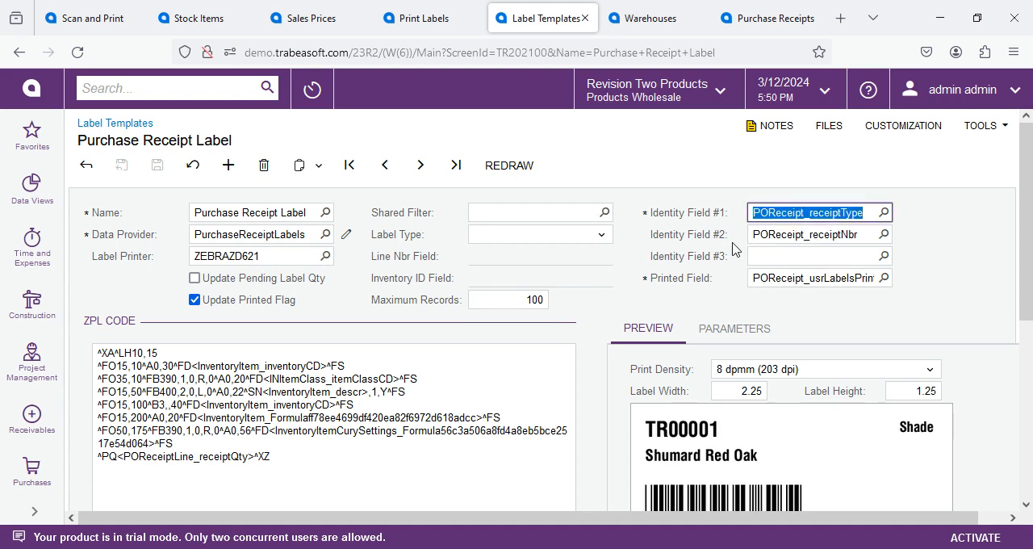
click(784, 233)
click(773, 255)
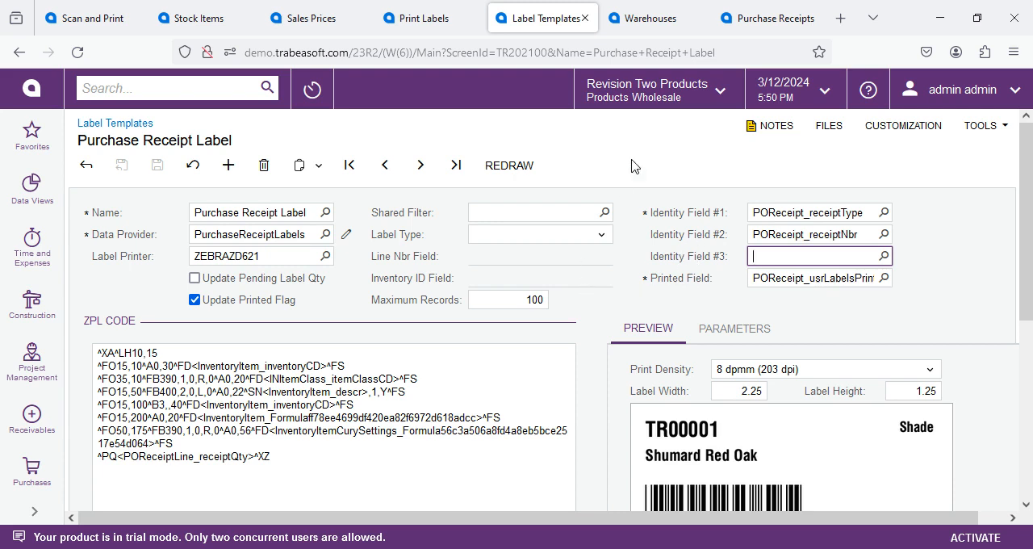
Step: Examine the purchase receipt's detail lines and the ordered quantities of its three items
click(766, 20)
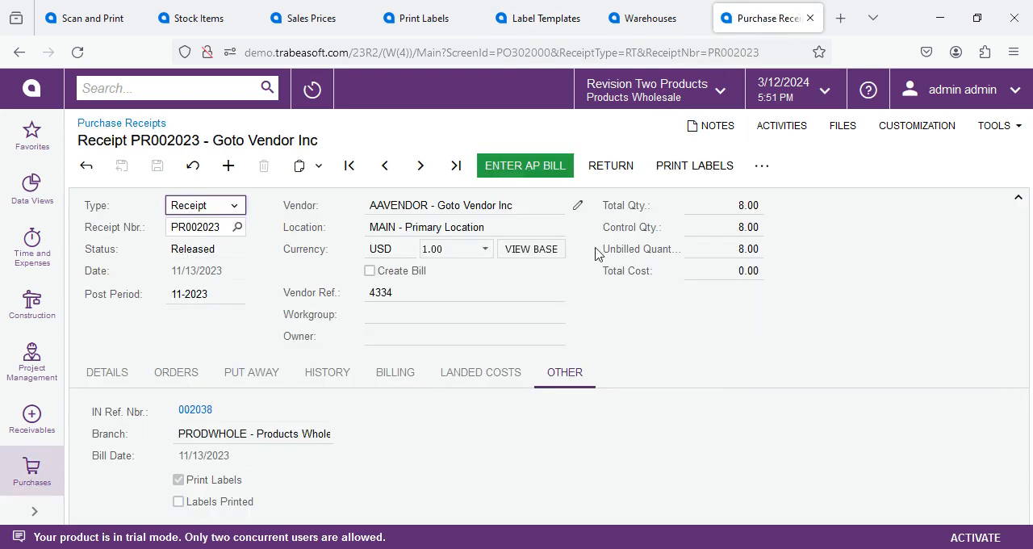
click(97, 371)
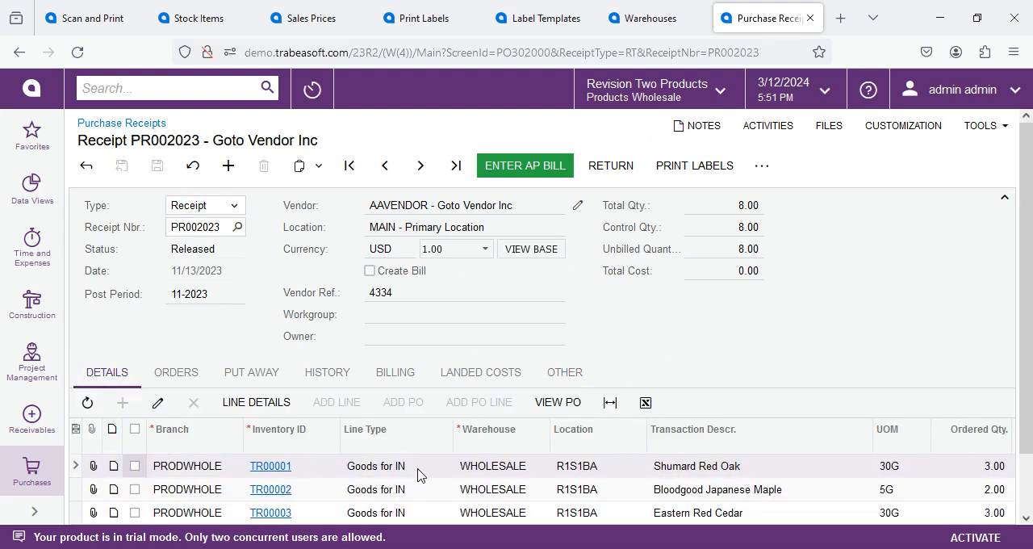
scroll(417, 475, down, 2)
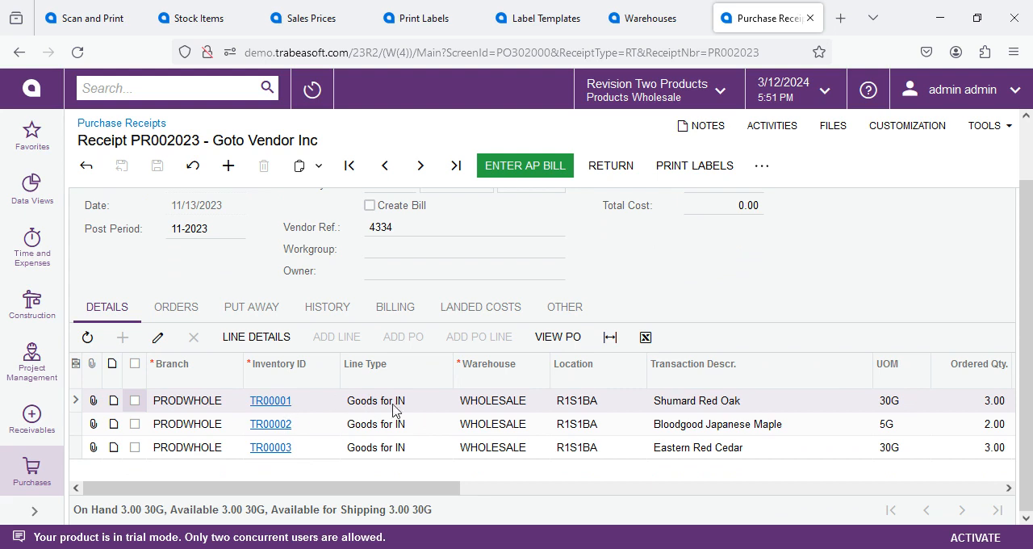
drag(401, 490, 537, 488)
click(702, 399)
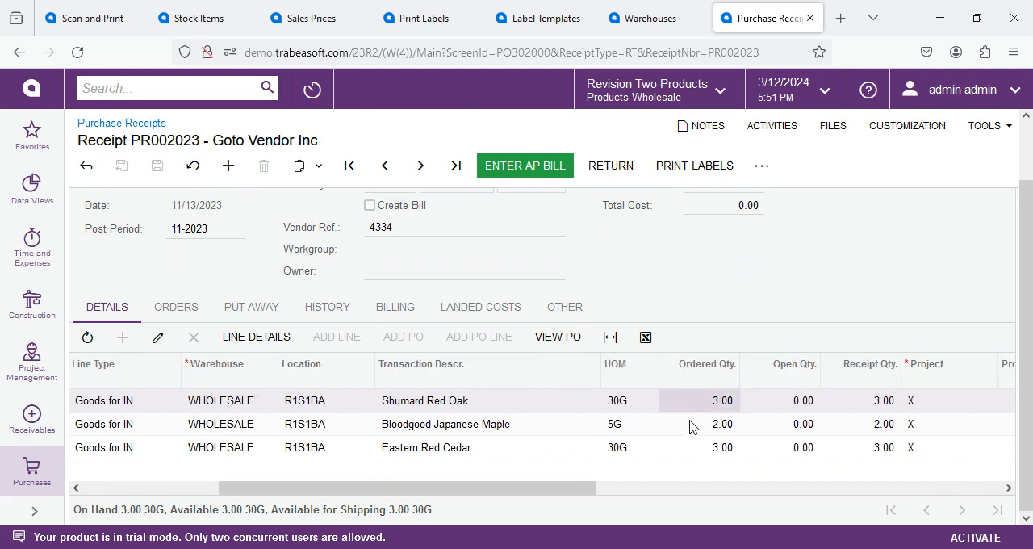
click(690, 426)
click(683, 448)
click(702, 401)
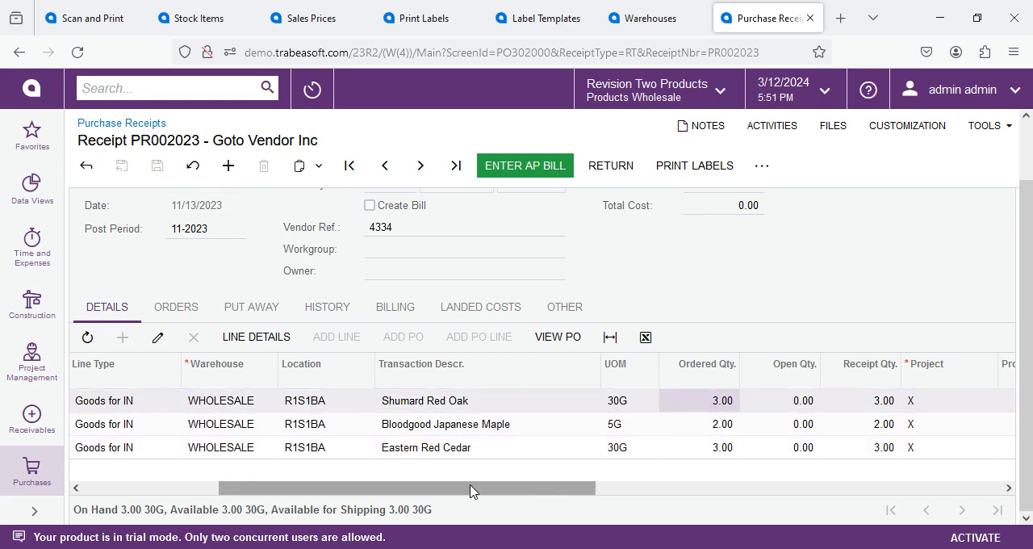
drag(472, 491, 269, 512)
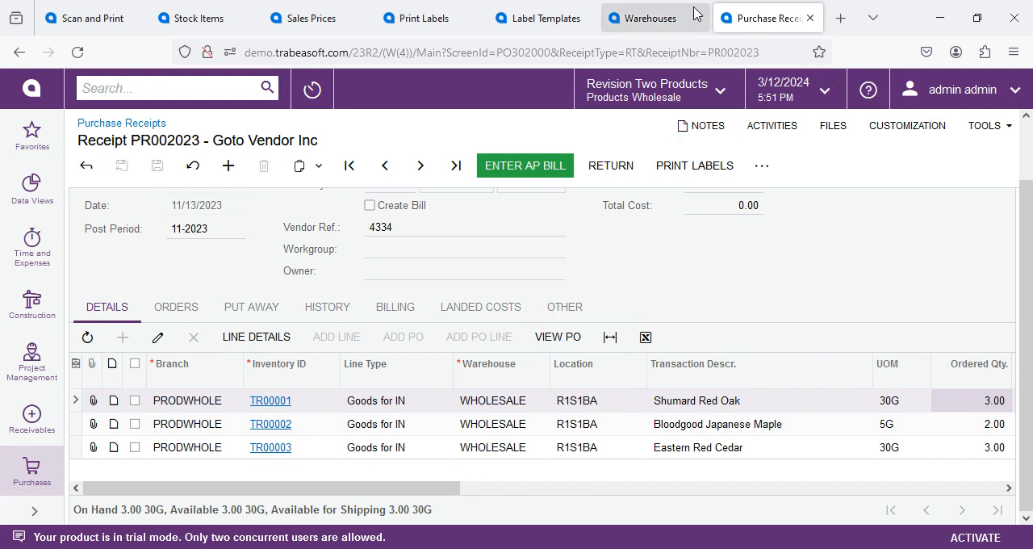
Step: Reload the purchase receipt and check its Labels Printed flag
click(565, 307)
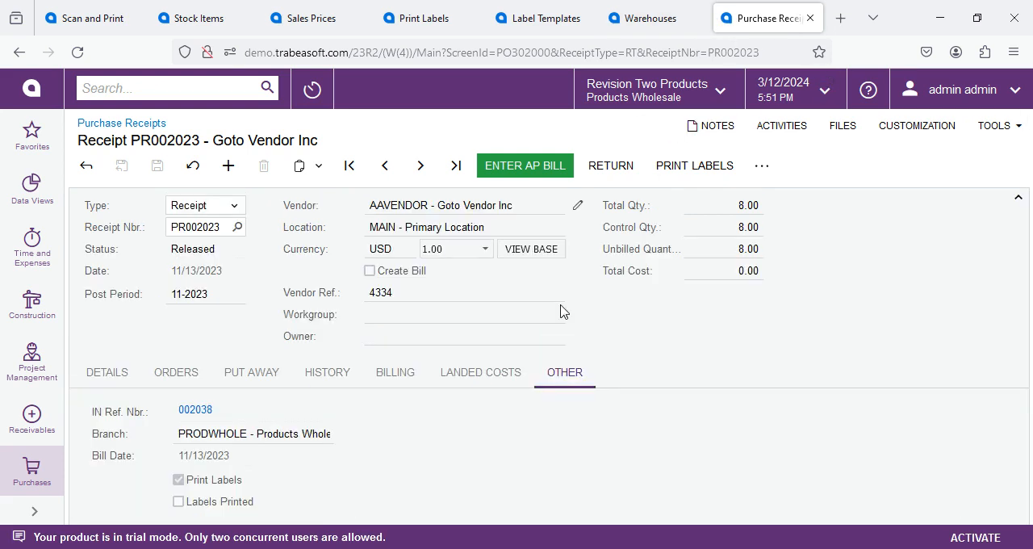
click(76, 53)
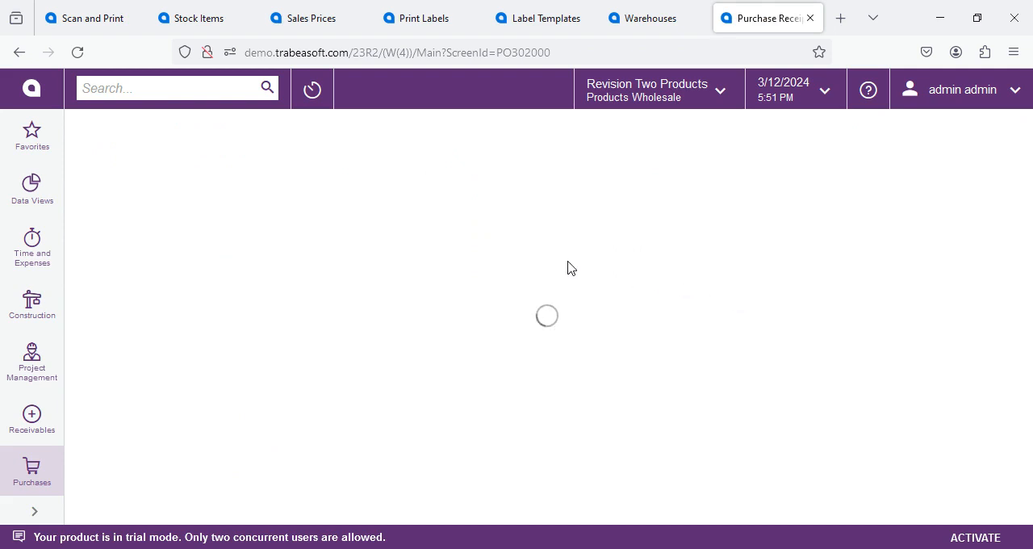
click(569, 373)
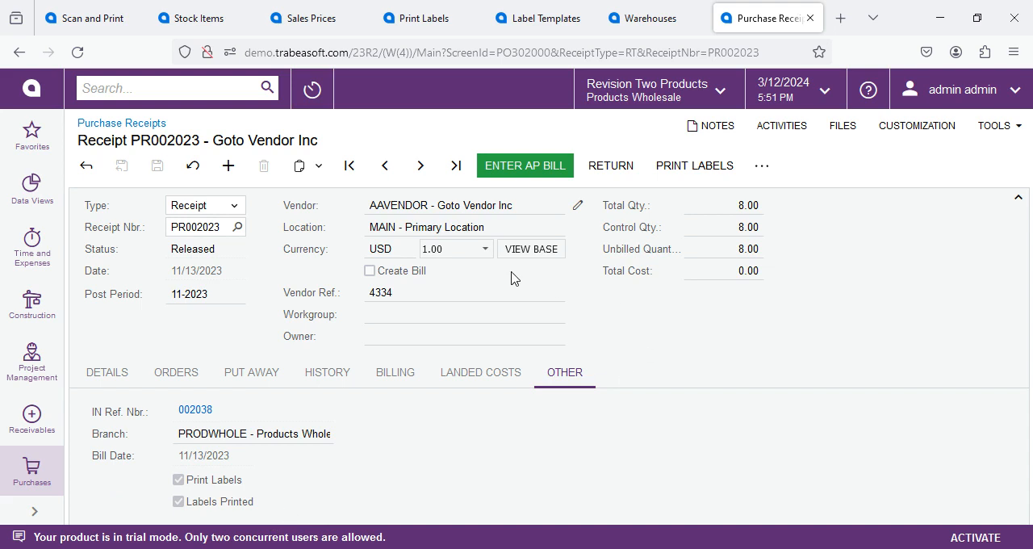
click(108, 19)
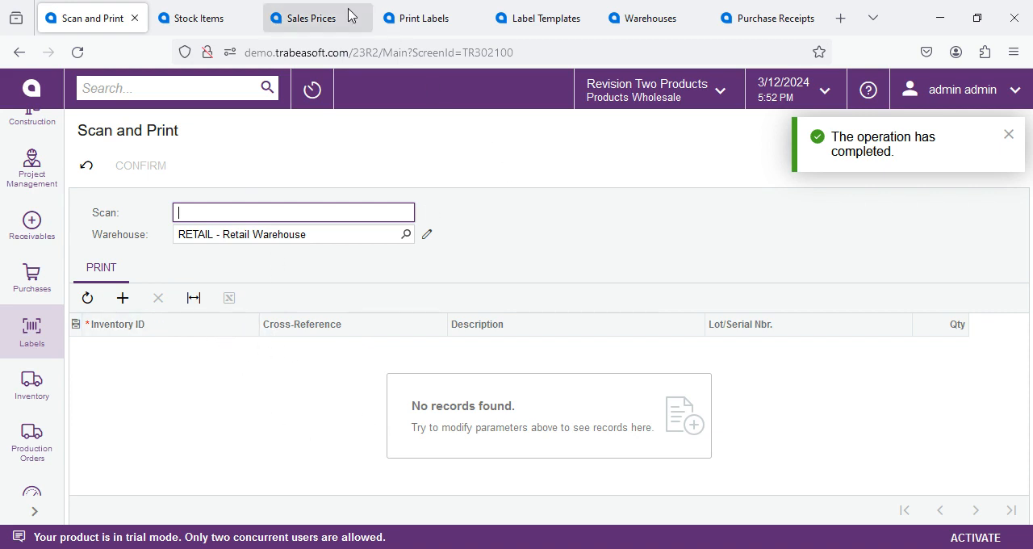
click(346, 14)
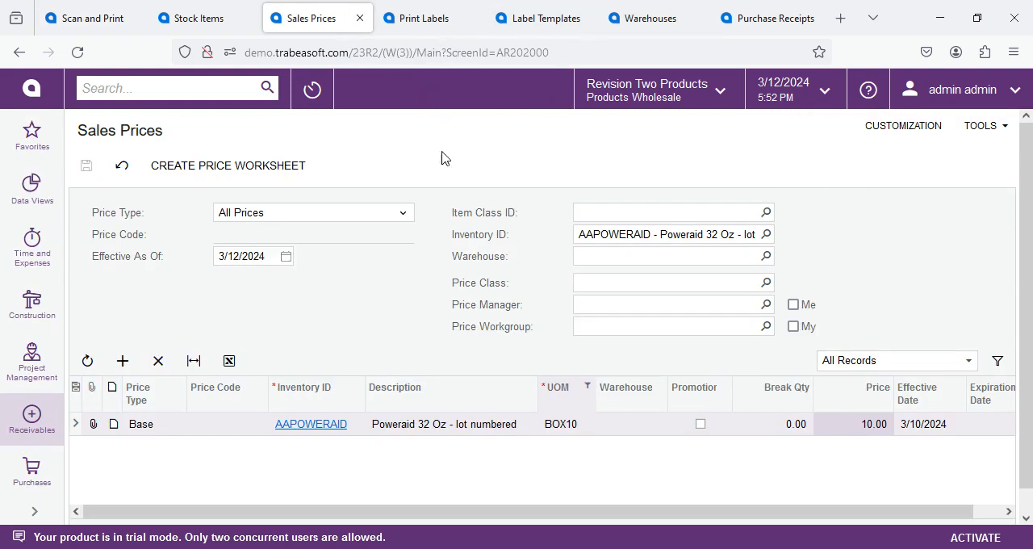
click(751, 6)
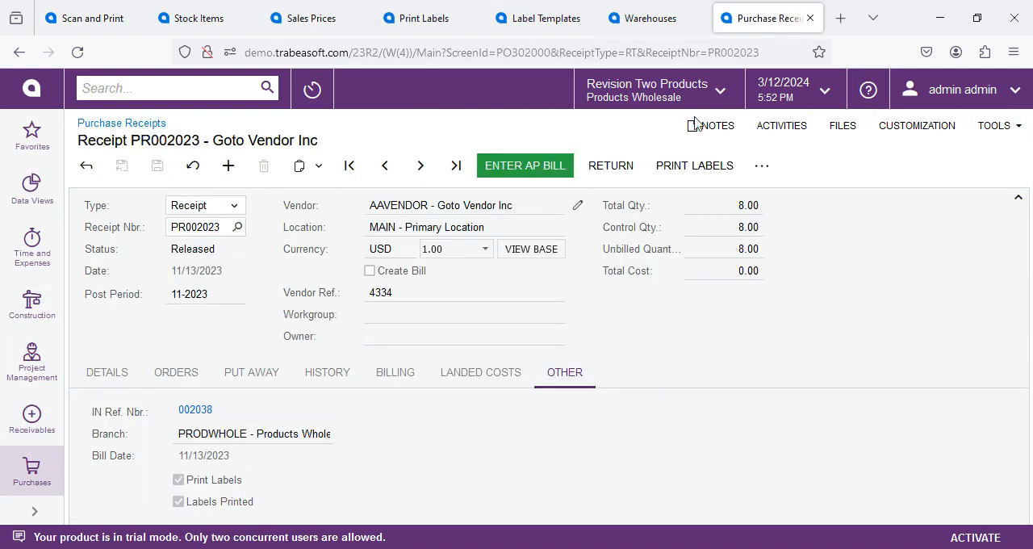